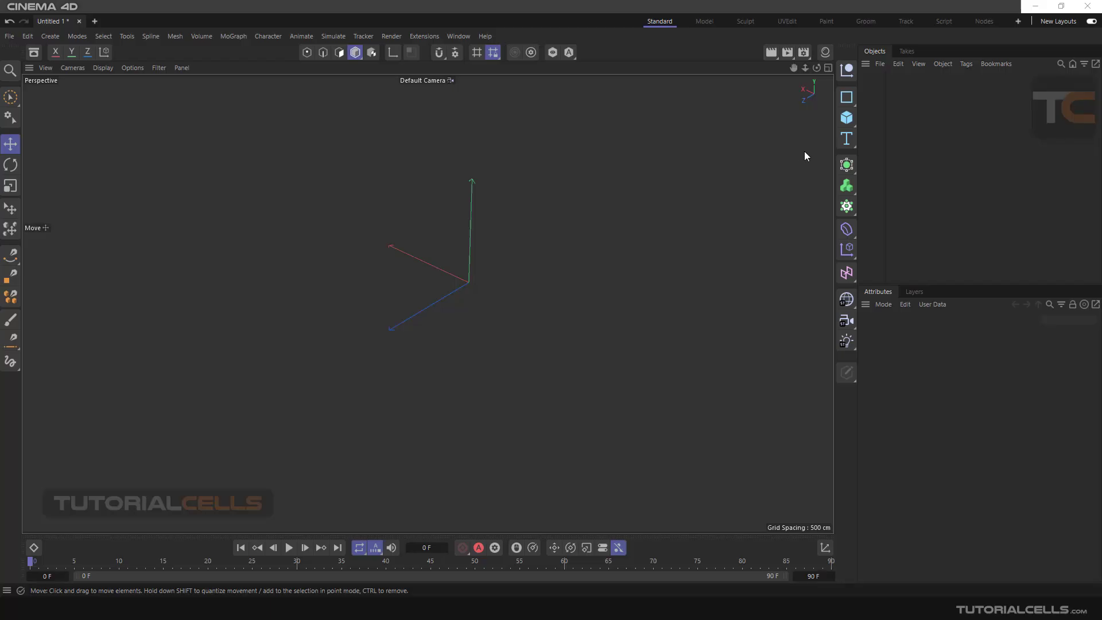
- Add a Cone primitive with top radius 0, bottom radius 100 cm and height 200 cm
left_click(846, 166)
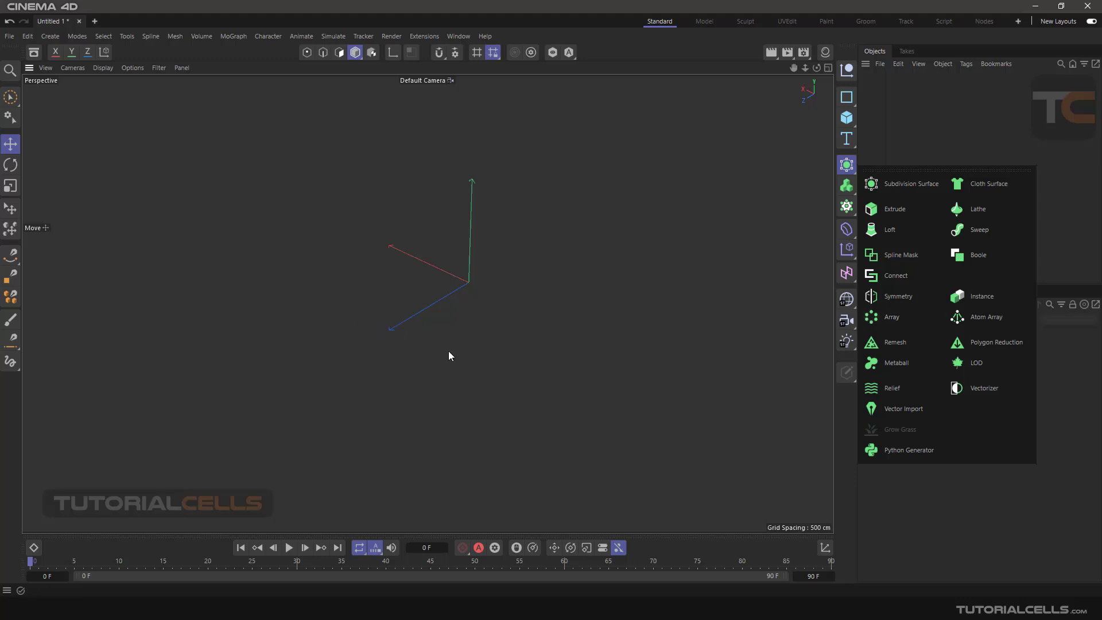
left_click(847, 118)
left_click(965, 198)
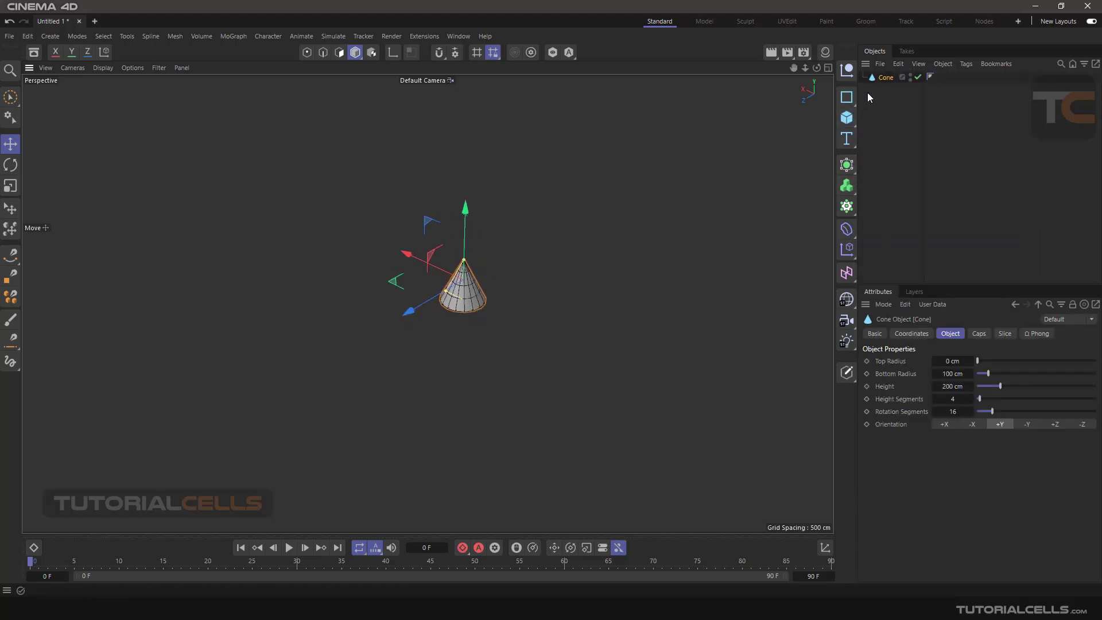
- Place the cone under an Array generator to form a ring of cones
left_click(846, 165)
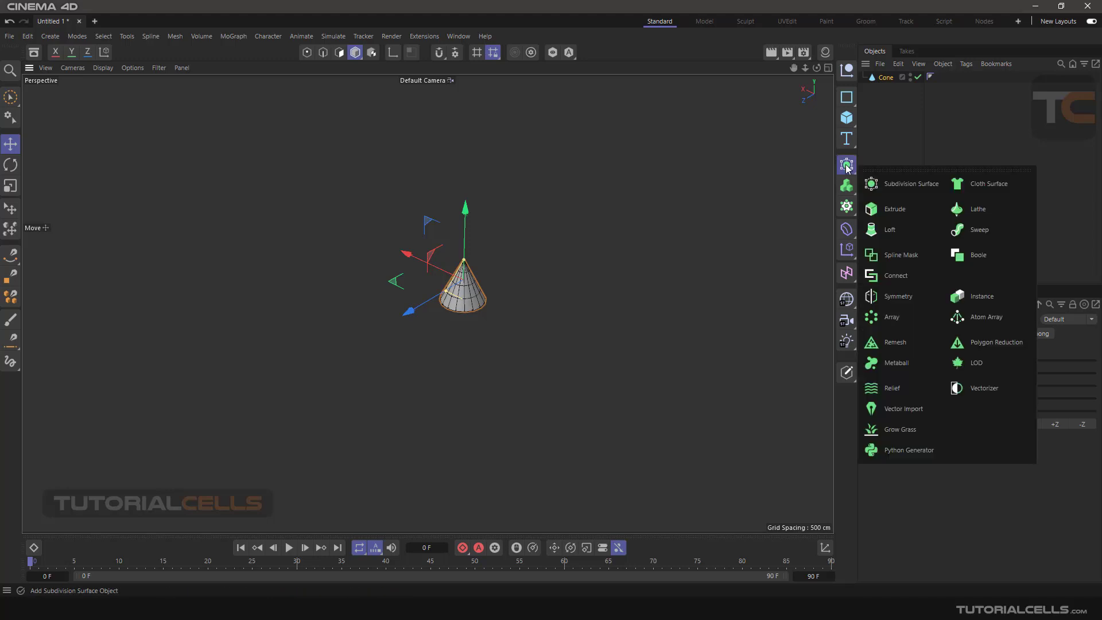
left_click(901, 316)
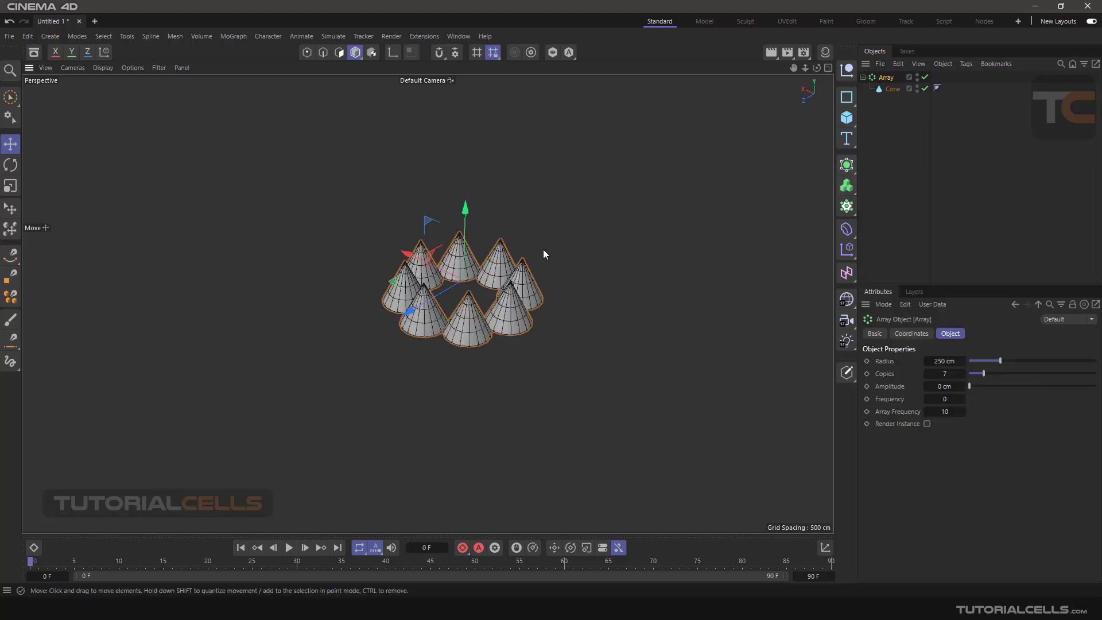
left_click_drag(460, 298, 424, 321, "alt")
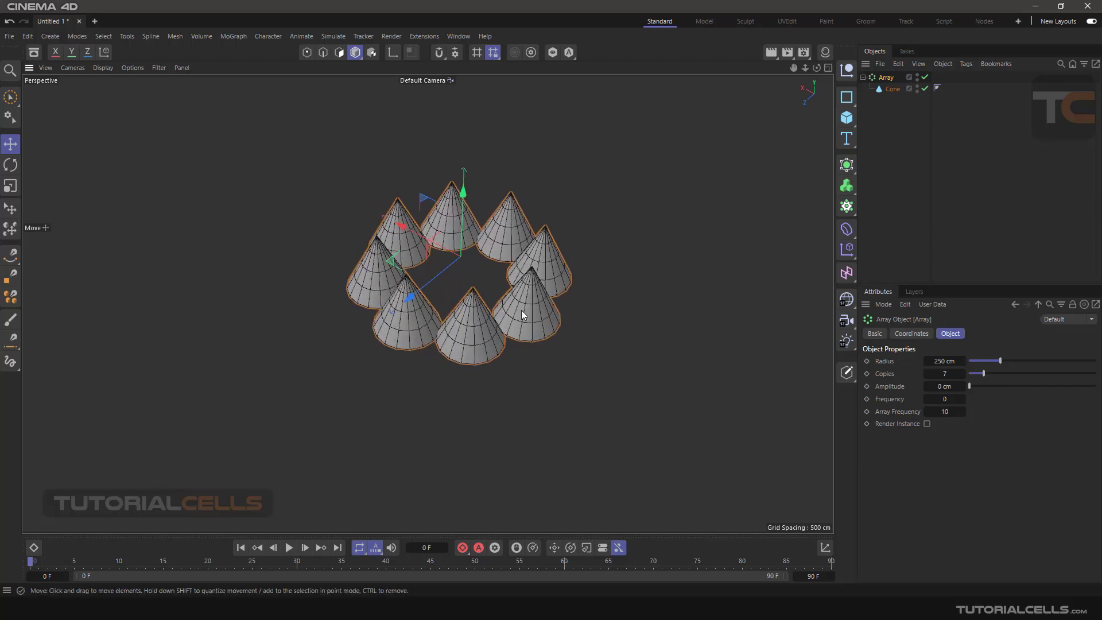
left_click_drag(521, 310, 485, 282, "alt")
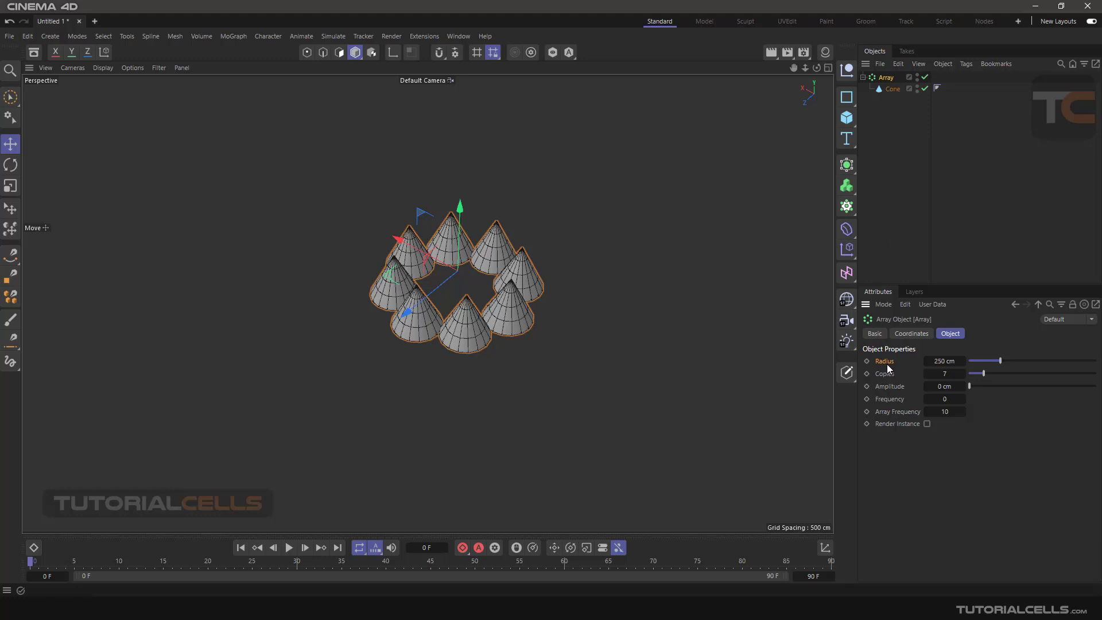
- Set the Array radius to 635 cm and the copies to 15
left_click_drag(999, 360, 1050, 361)
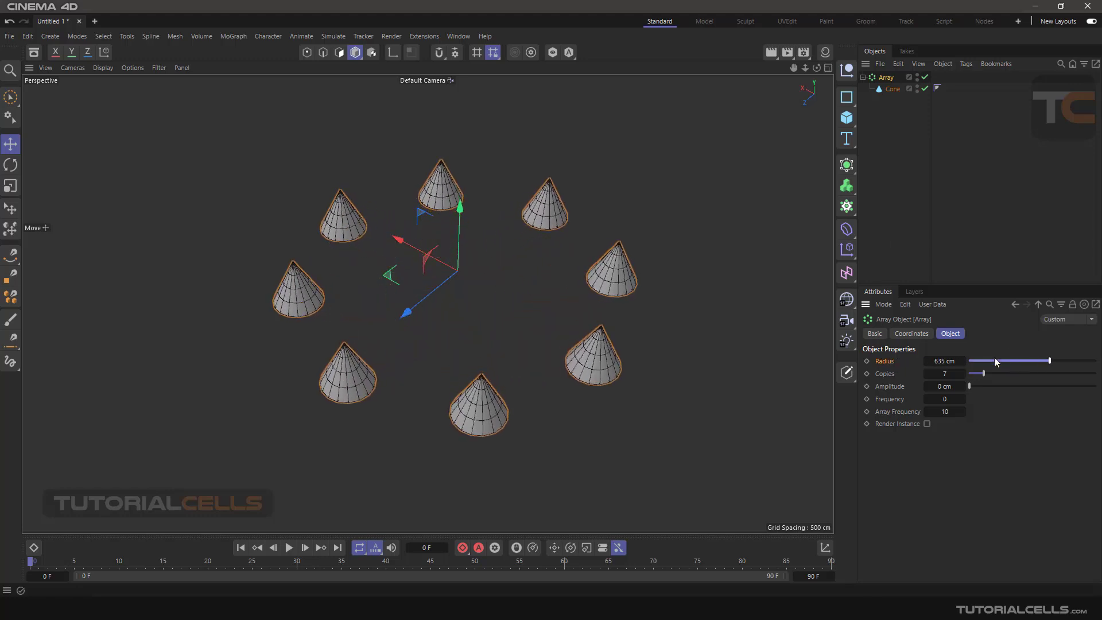
left_click_drag(983, 374, 1004, 374)
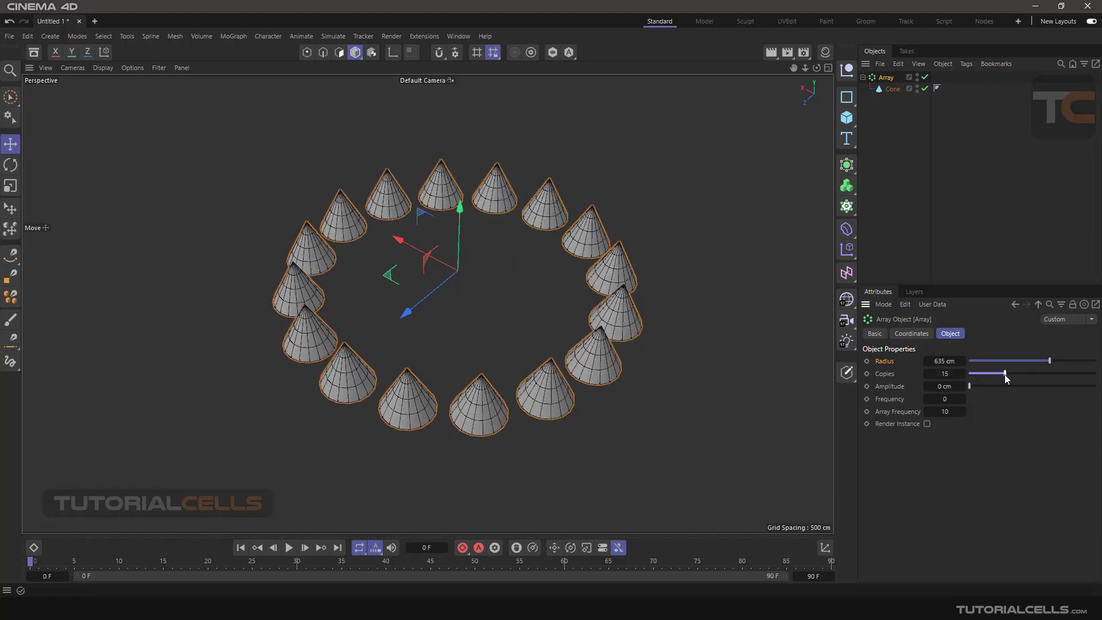
left_click_drag(543, 313, 272, 167, "alt")
- Switch the viewport to Gouraud Shading and set the Array amplitude to 71 cm
left_click(106, 68)
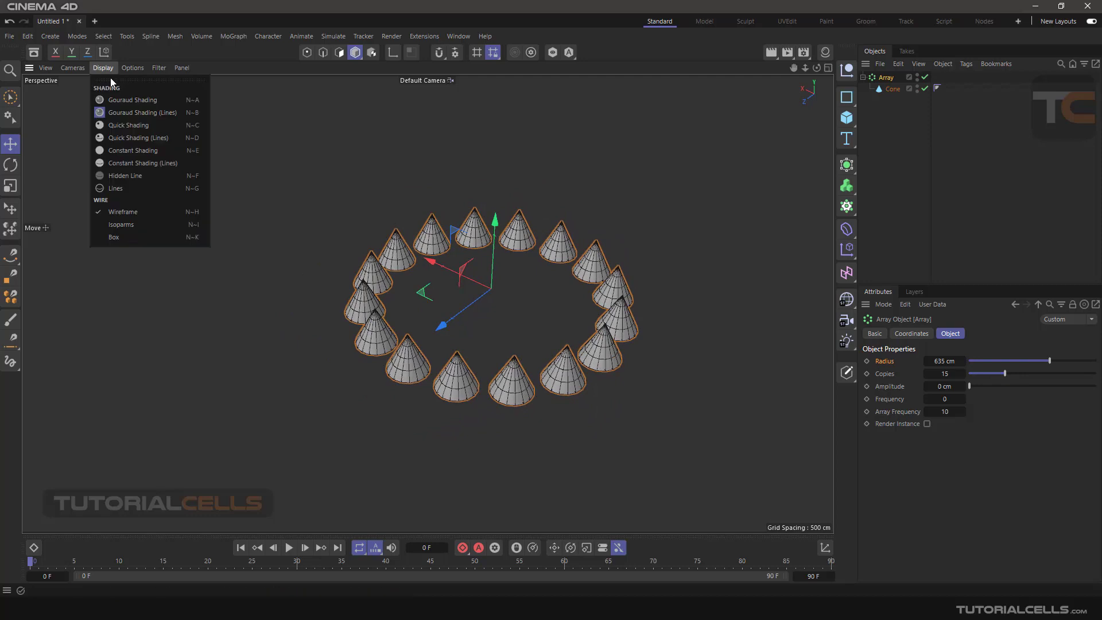
left_click(118, 99)
middle_click_drag(567, 300, 580, 284, "alt")
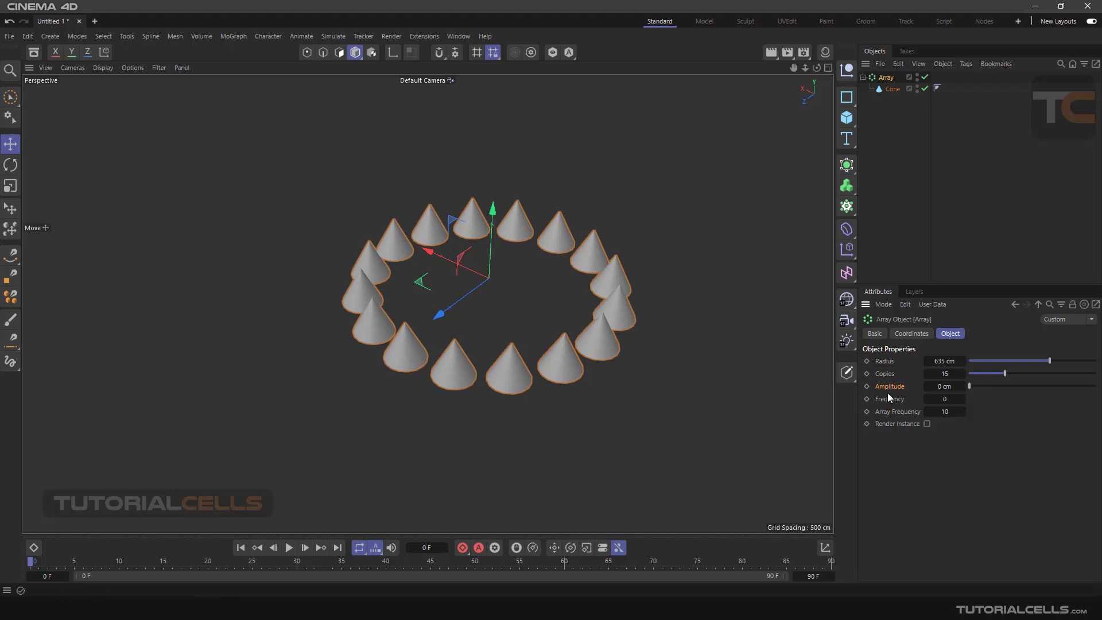
left_click_drag(523, 345, 528, 339, "alt")
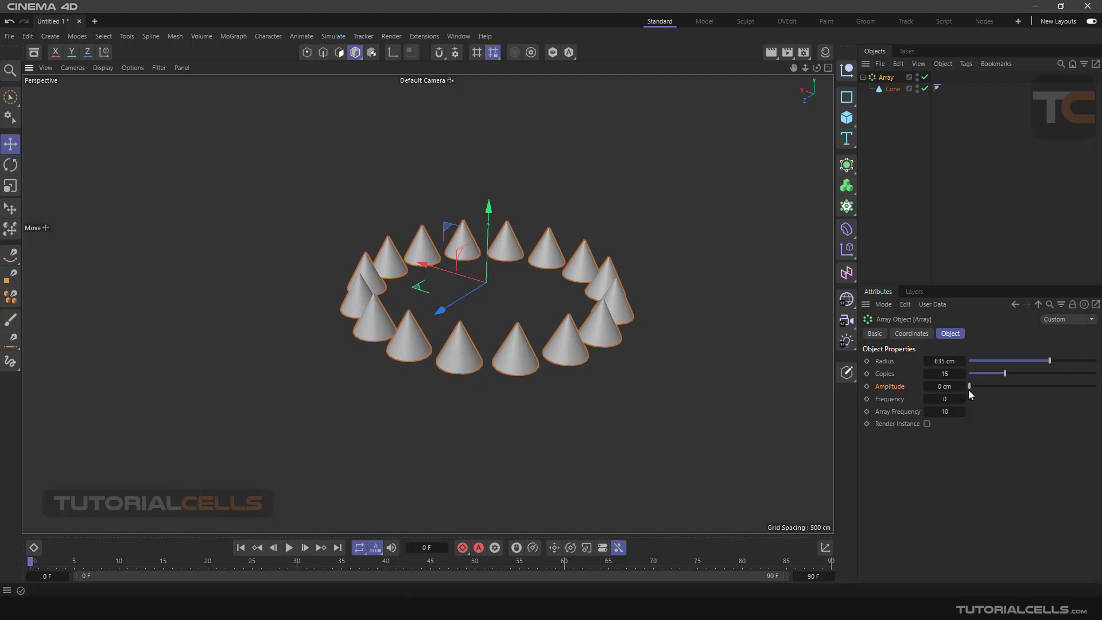
left_click_drag(969, 388, 987, 387)
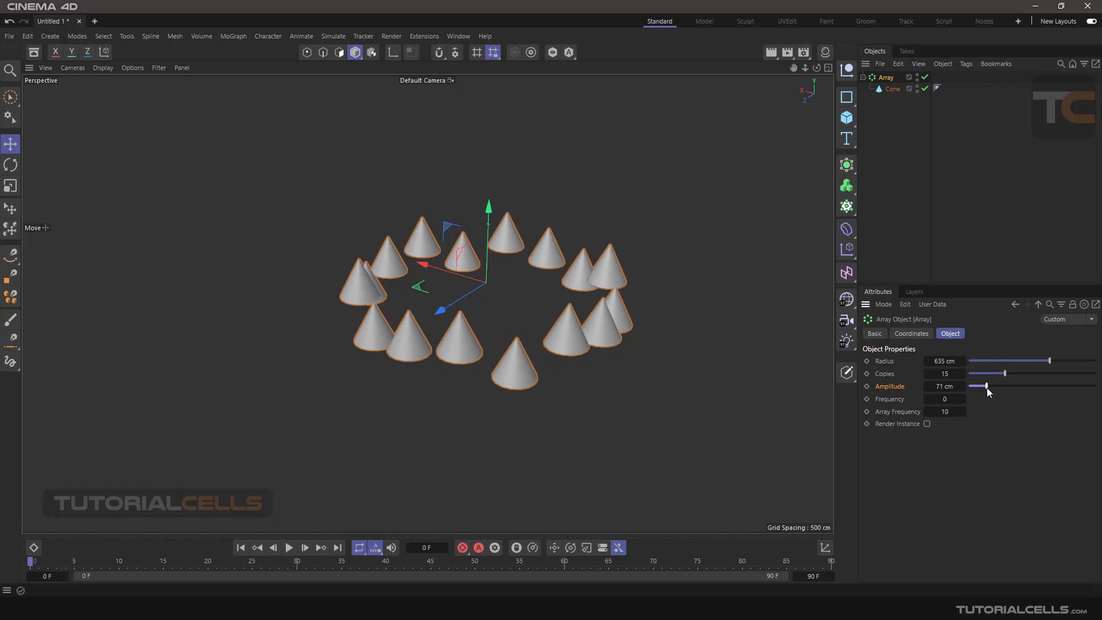
- Set the Array Frequency to 0 and preview the animation
left_click(944, 411)
type("0")
key("Return")
left_click(896, 401)
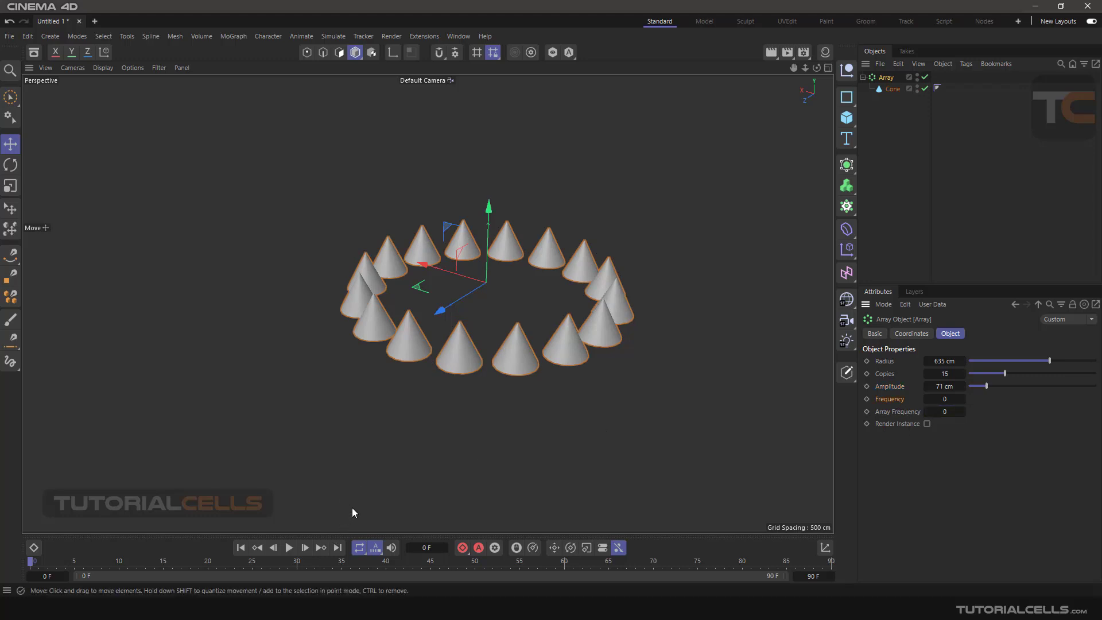
left_click(288, 548)
left_click(289, 547)
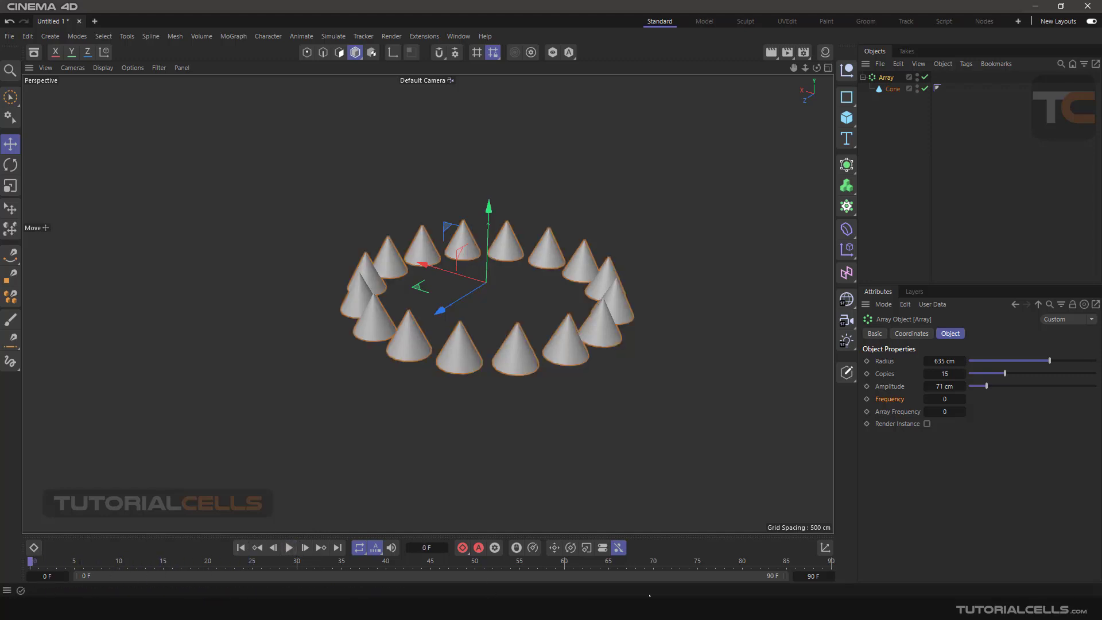
- Extend the timeline end frame from 90 to 1000, play it, then rewind to frame 0
left_click(818, 576)
type("1000")
key("Return")
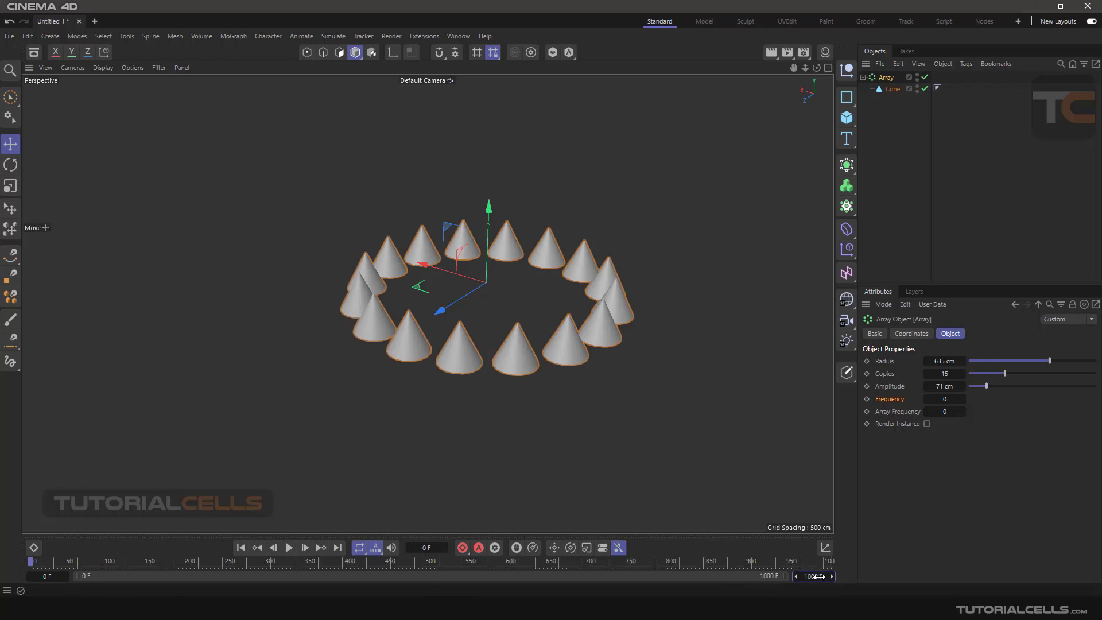
left_click(290, 548)
left_click_drag(46, 562, 30, 563)
- Set the wave frequency to 1 with 80 cm amplitude and play back the rippling ring
left_click(290, 549)
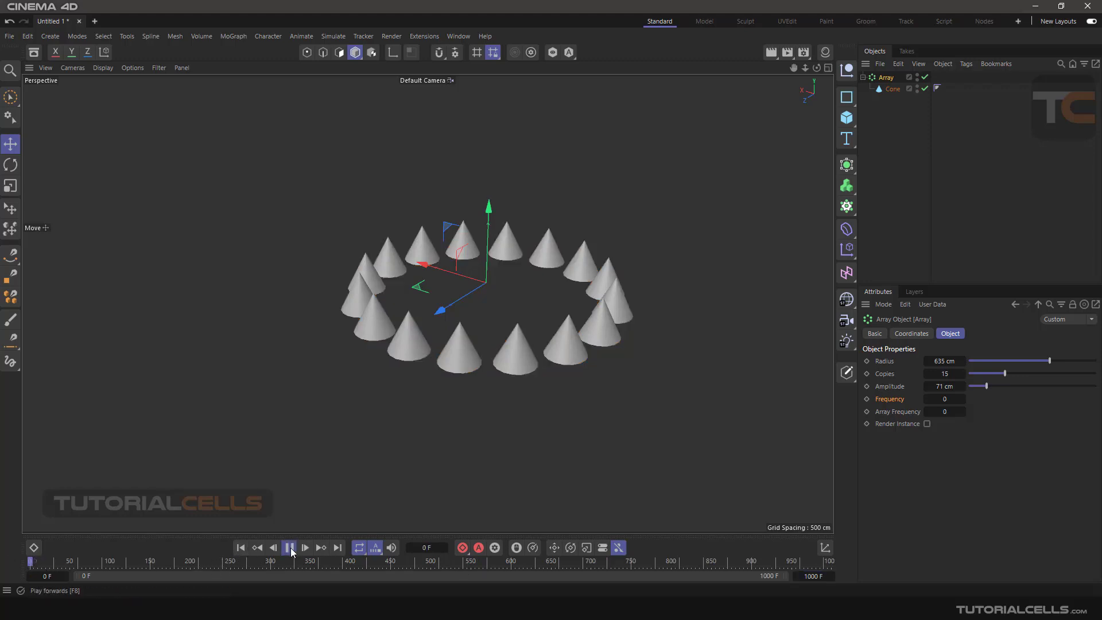
left_click(289, 549)
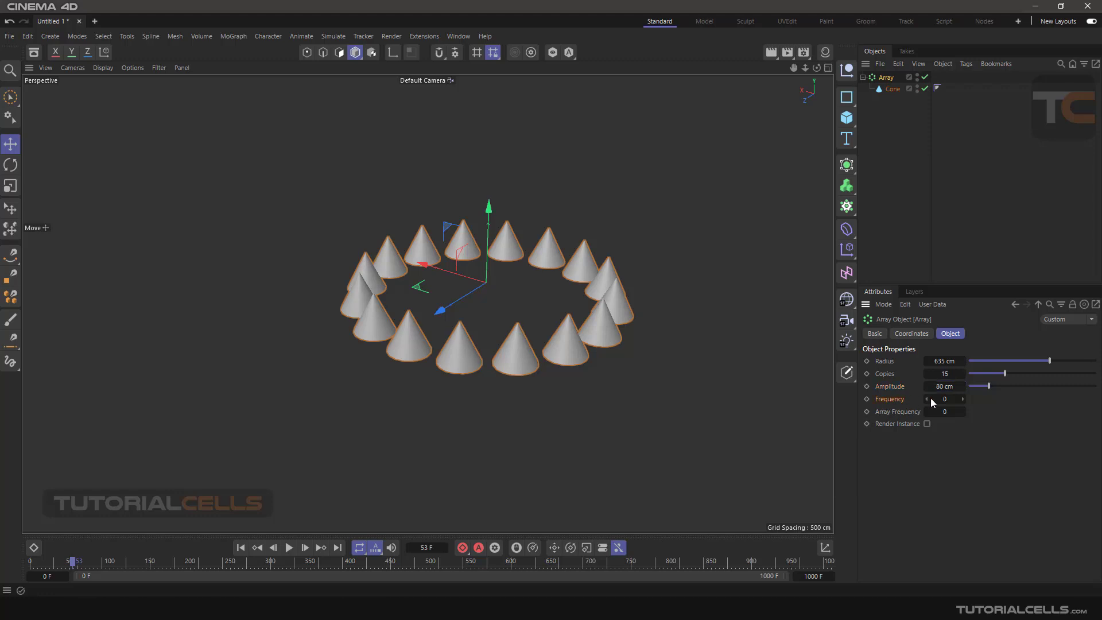
left_click_drag(963, 399, 956, 399)
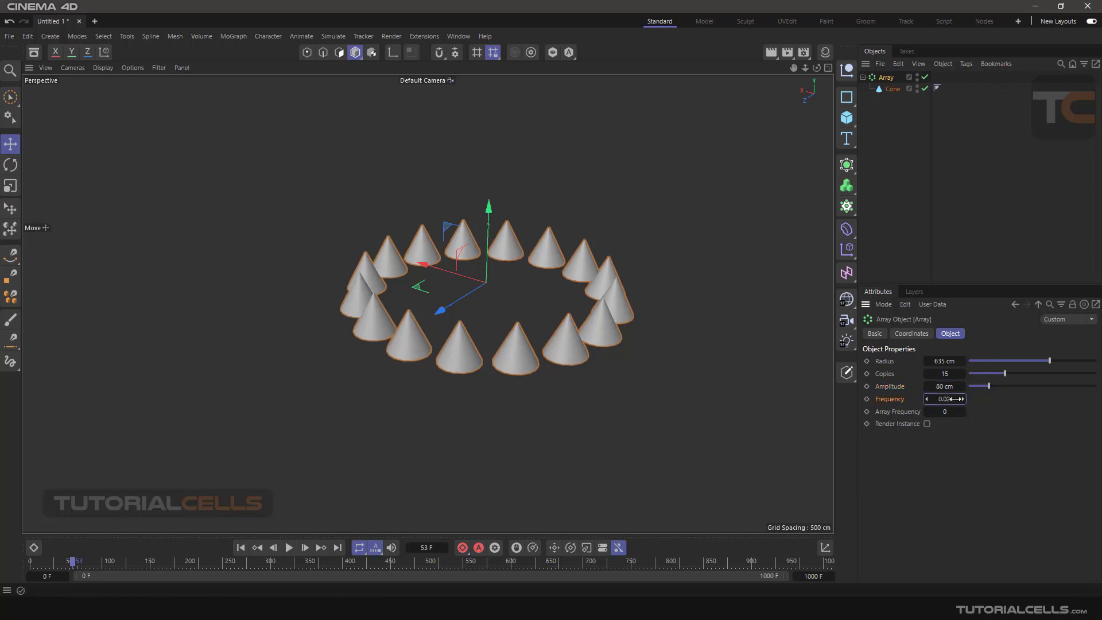
type("1")
key("Return")
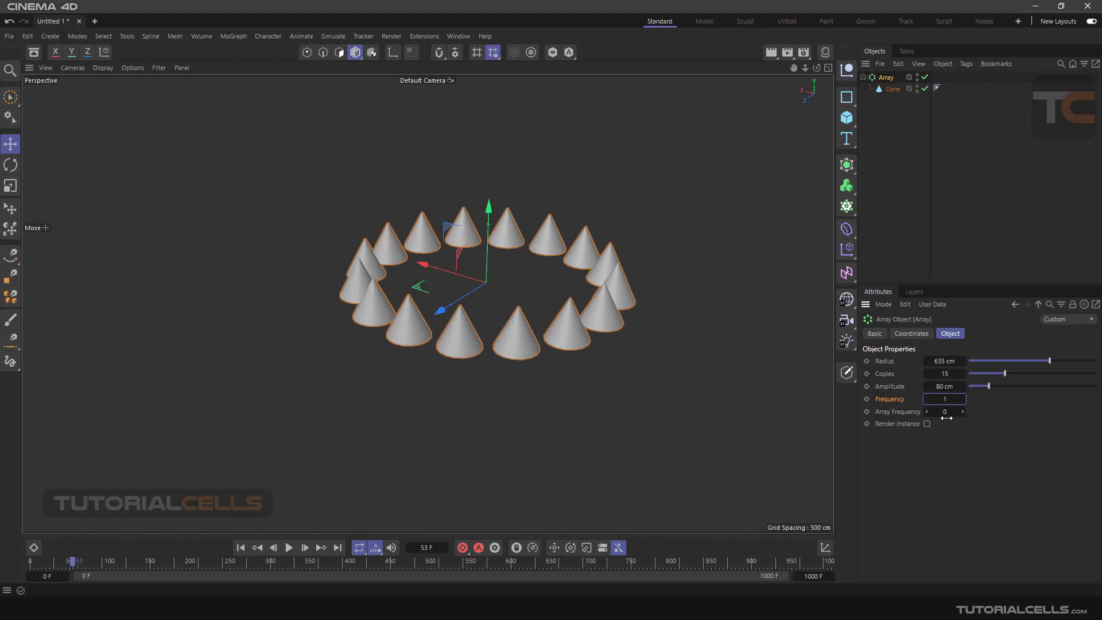
left_click(288, 548)
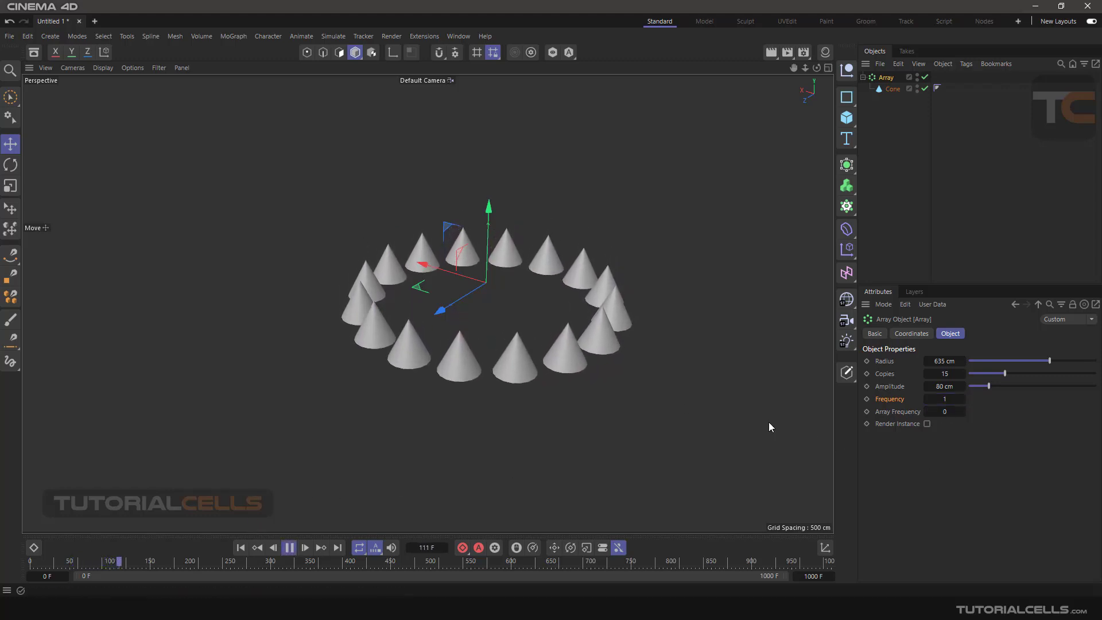
left_click(891, 389)
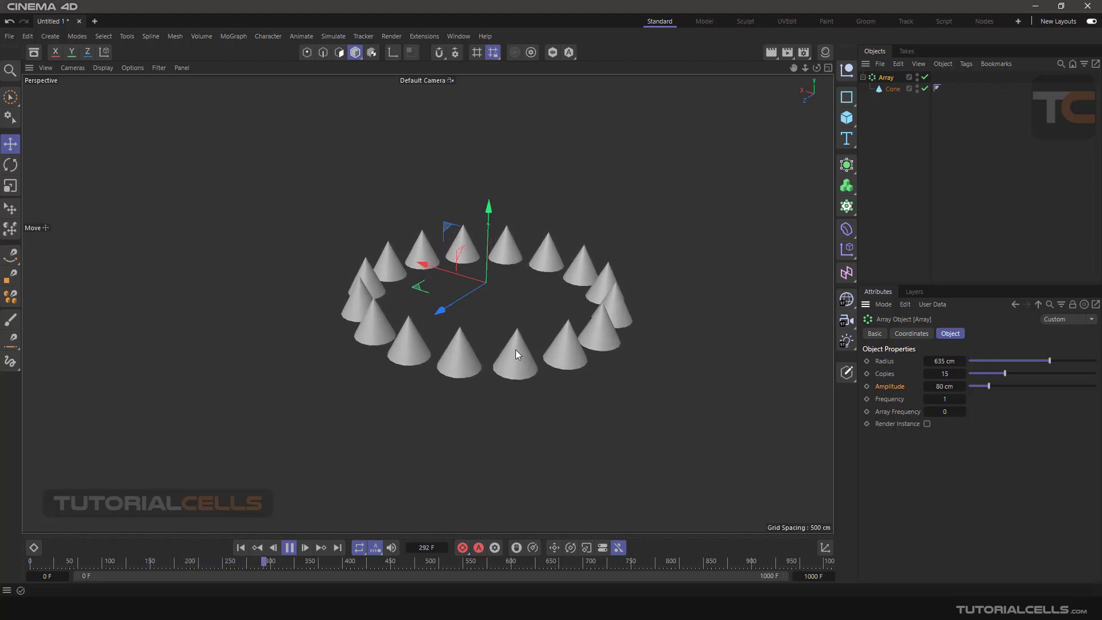
left_click(901, 398)
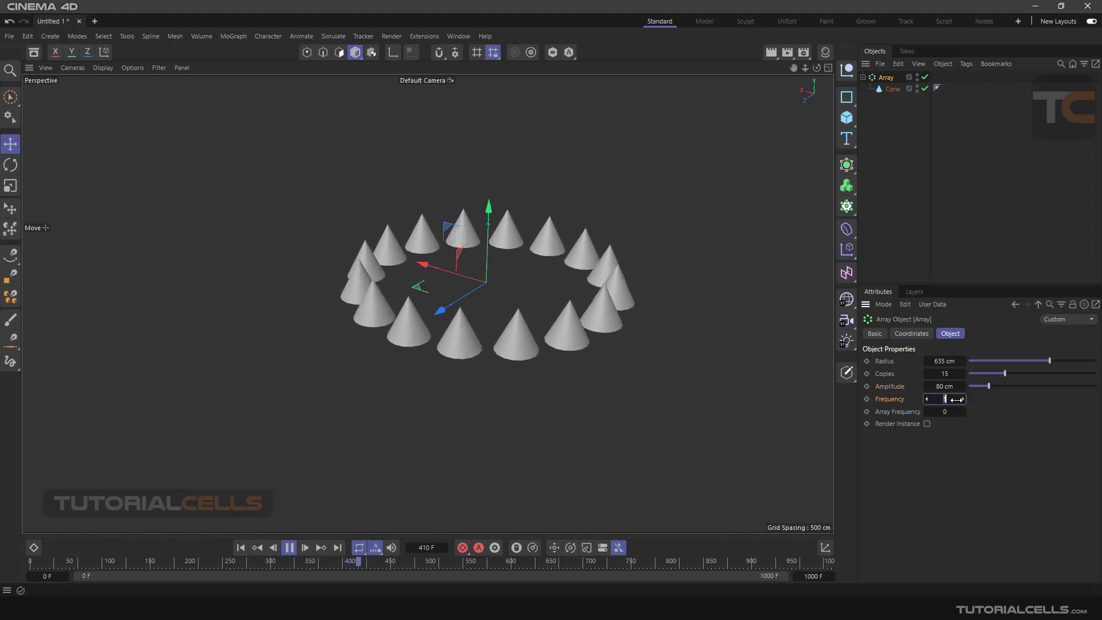
- Drag Frequency up to 5 and enter 5 in the Array Frequency field
left_click_drag(957, 400, 963, 400)
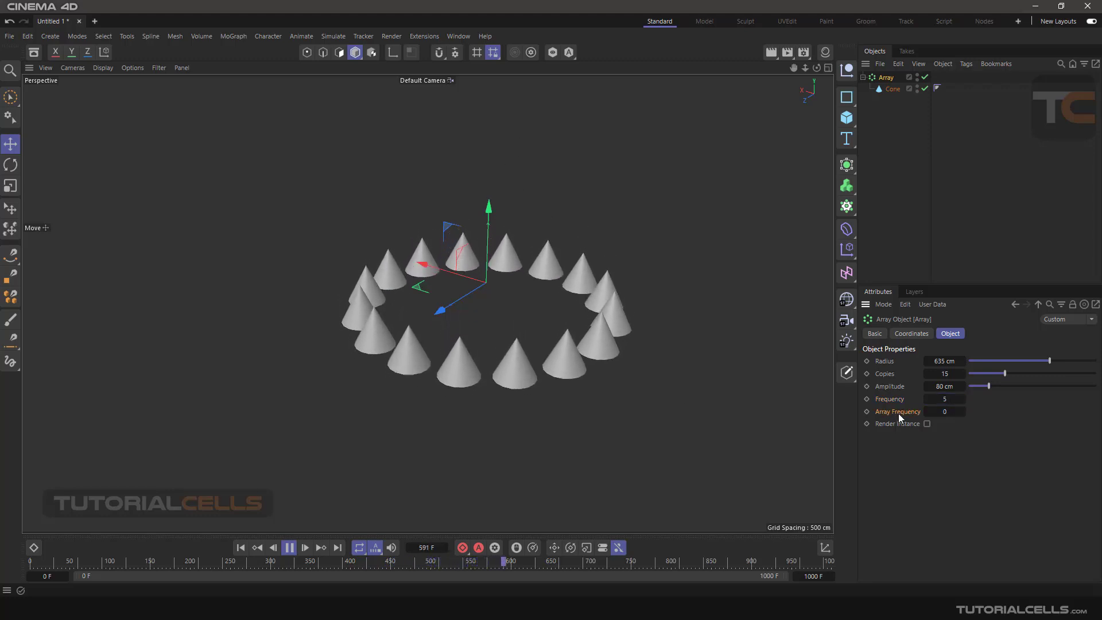
left_click(941, 414)
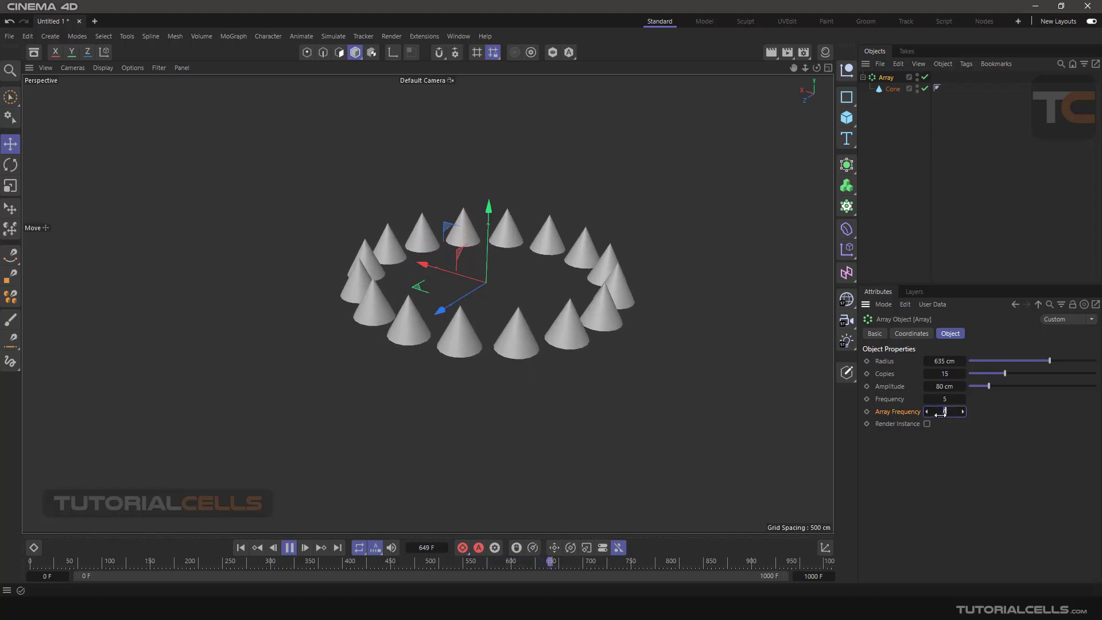
type("1")
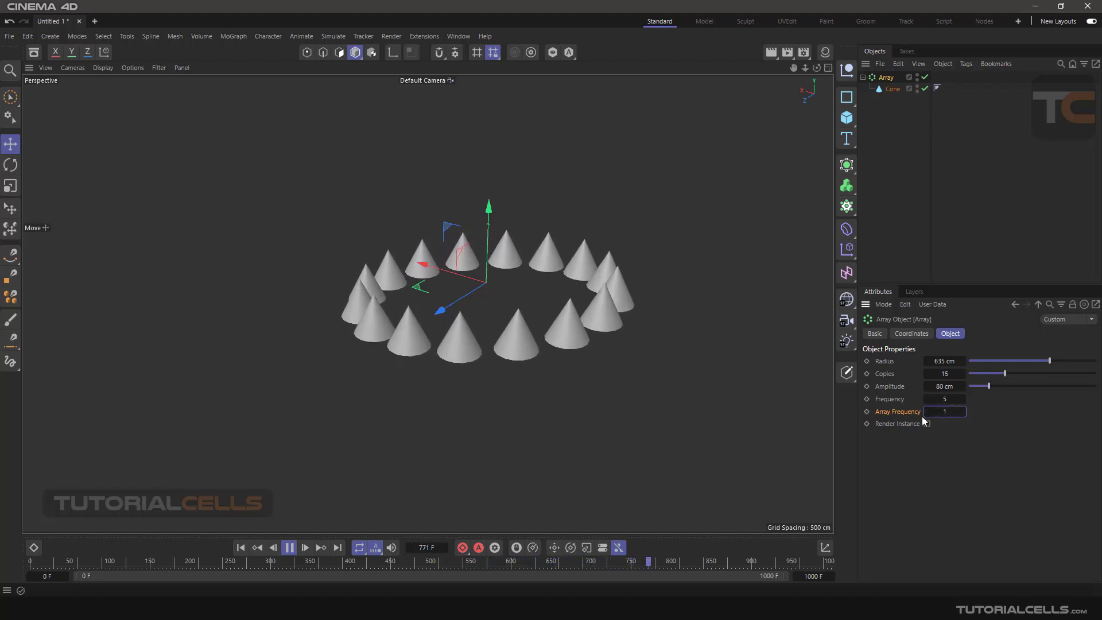
double_click(945, 412)
type("2")
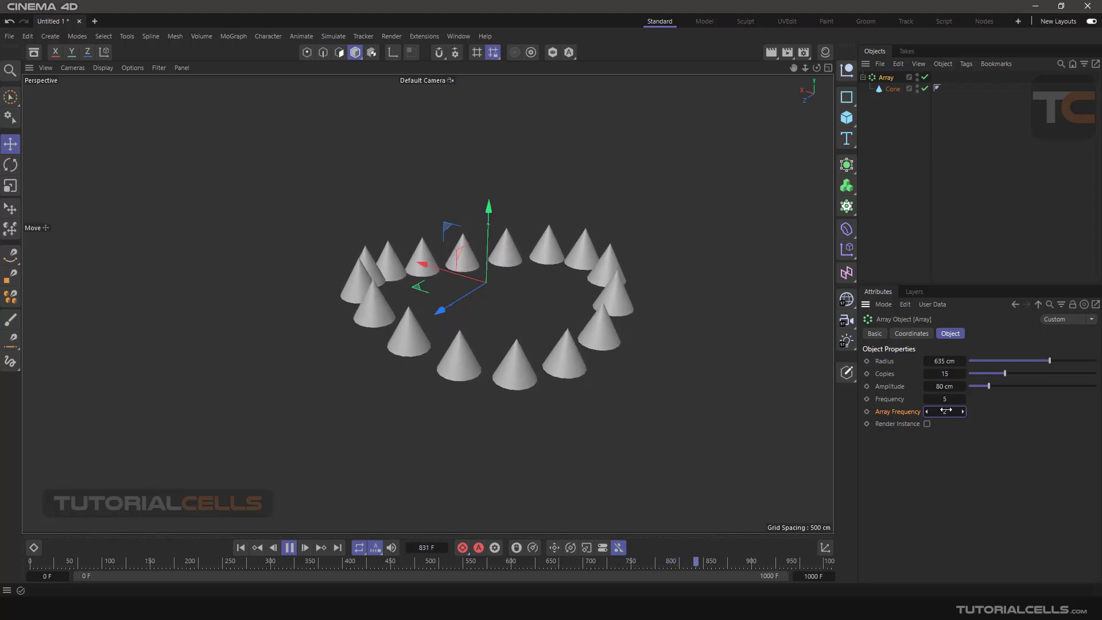
key("BackSpace")
type("5")
key("Return")
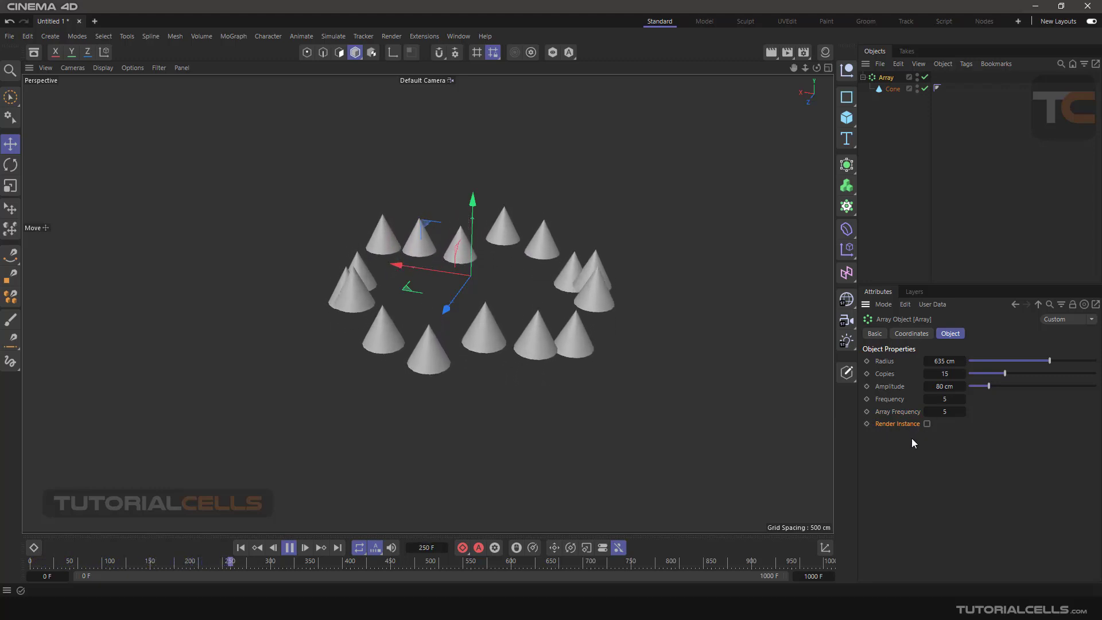
- Enable Render Instance on the Array and orbit around the ring
left_click(928, 423)
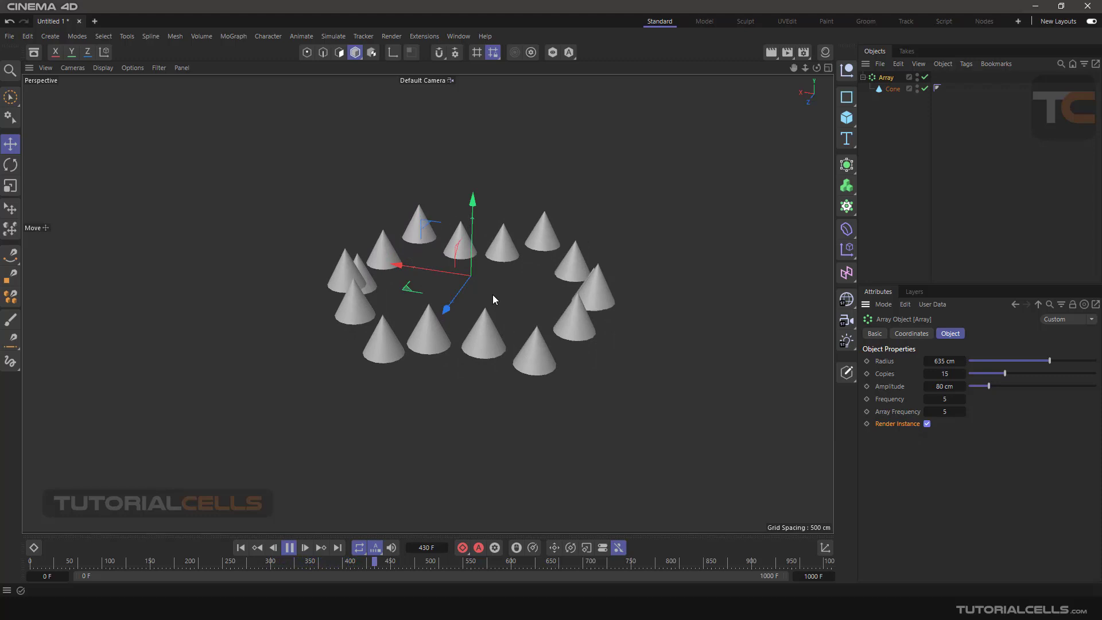
left_click_drag(495, 302, 519, 283, "alt")
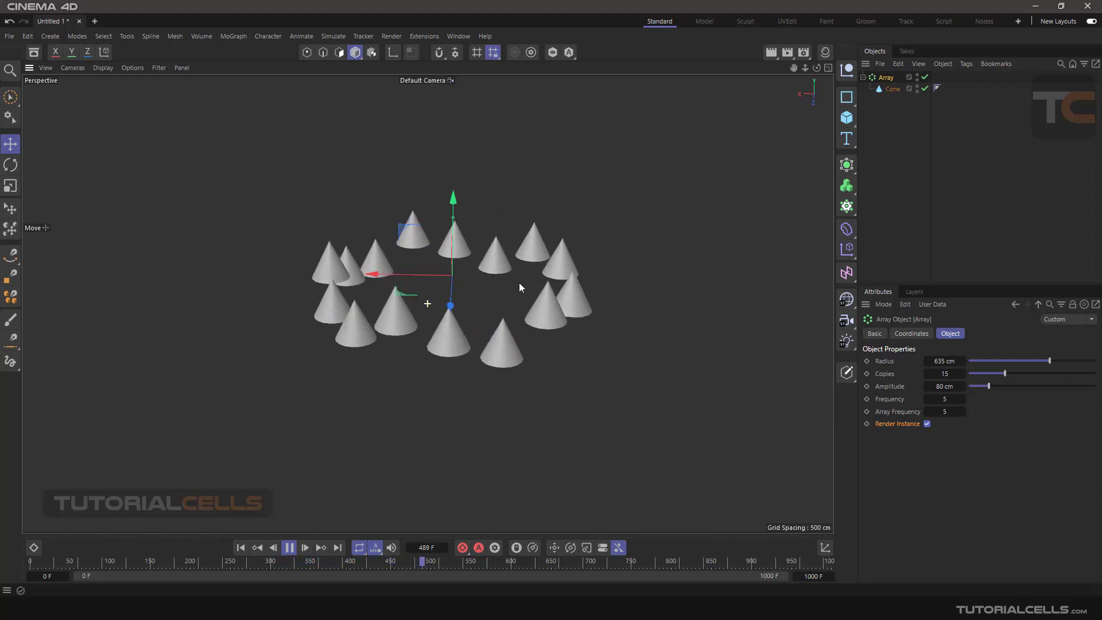
middle_click_drag(484, 277, 525, 276, "alt")
left_click_drag(525, 277, 536, 302)
- Pause playback and drag the Array Frequency down to about 4.01
left_click_drag(612, 235, 628, 315, "alt")
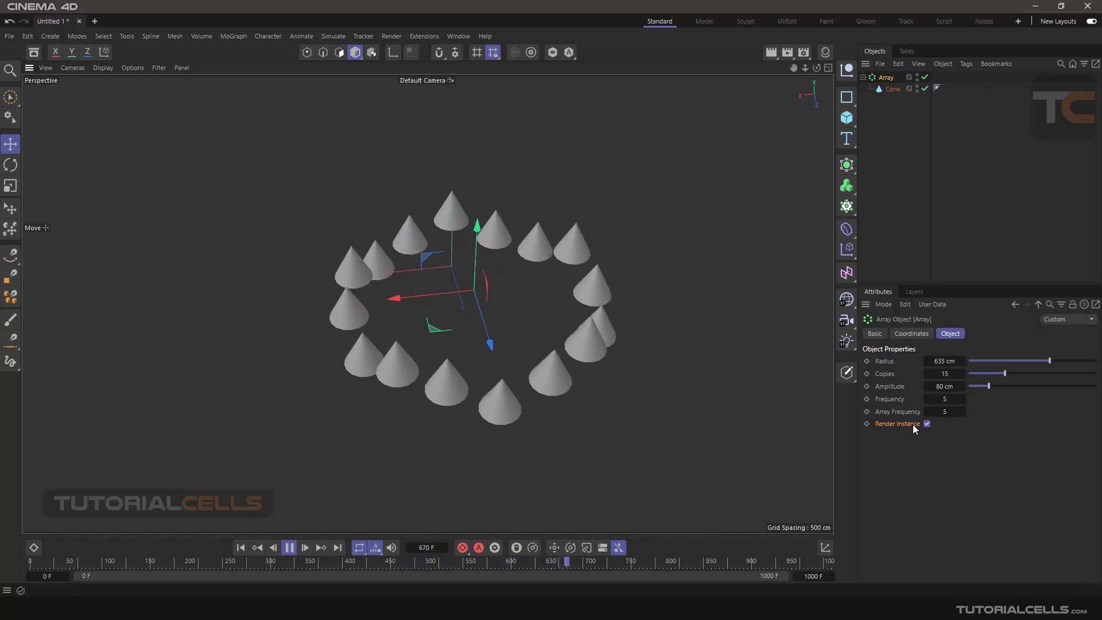
left_click(289, 549)
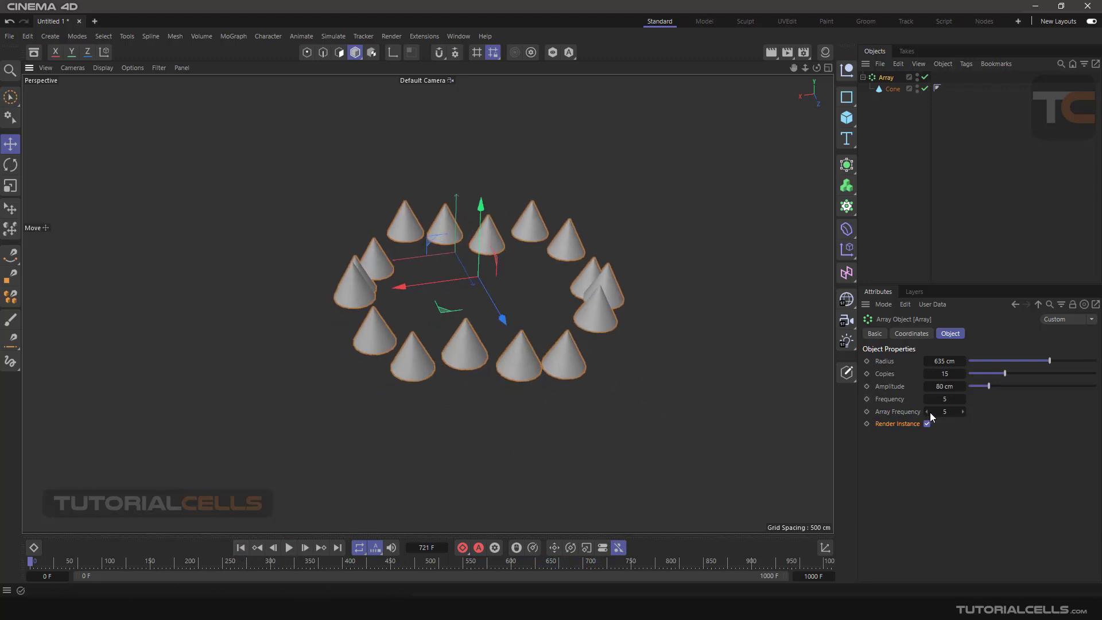
left_click_drag(963, 411, 945, 399)
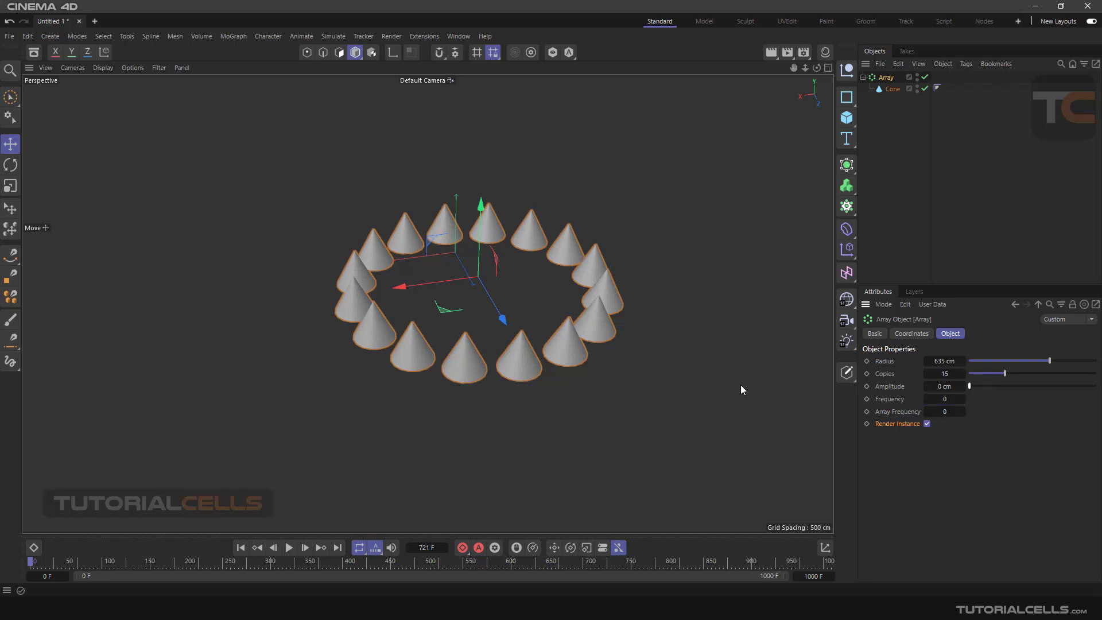
- Select the Cone in the Object Manager and switch to the Rotate tool
left_click(431, 298)
scroll(481, 248, "up", 5)
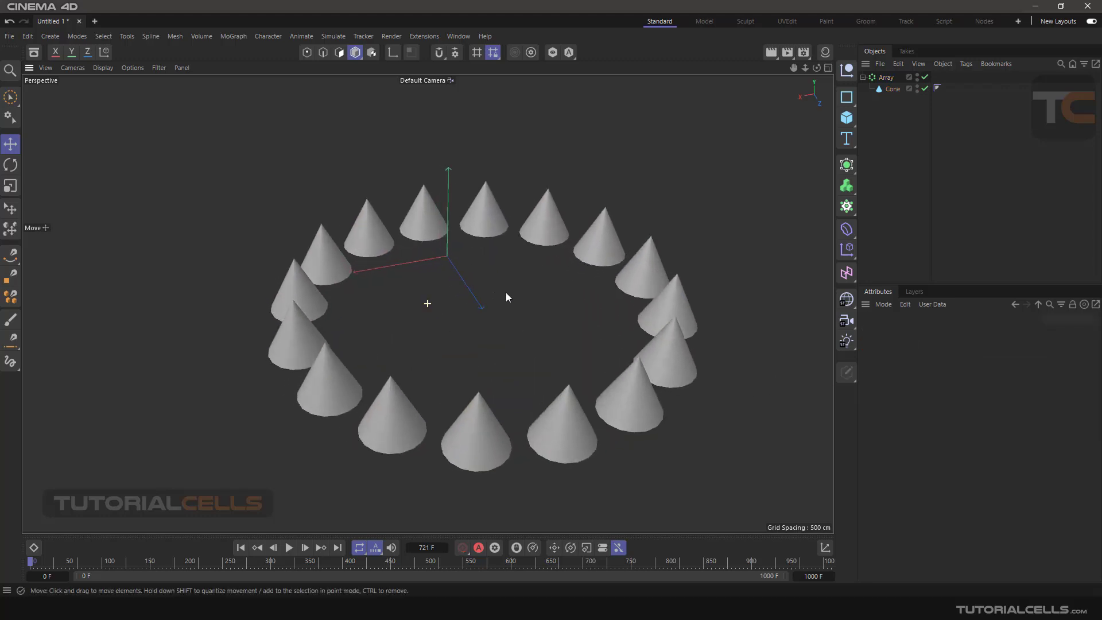
left_click(891, 89)
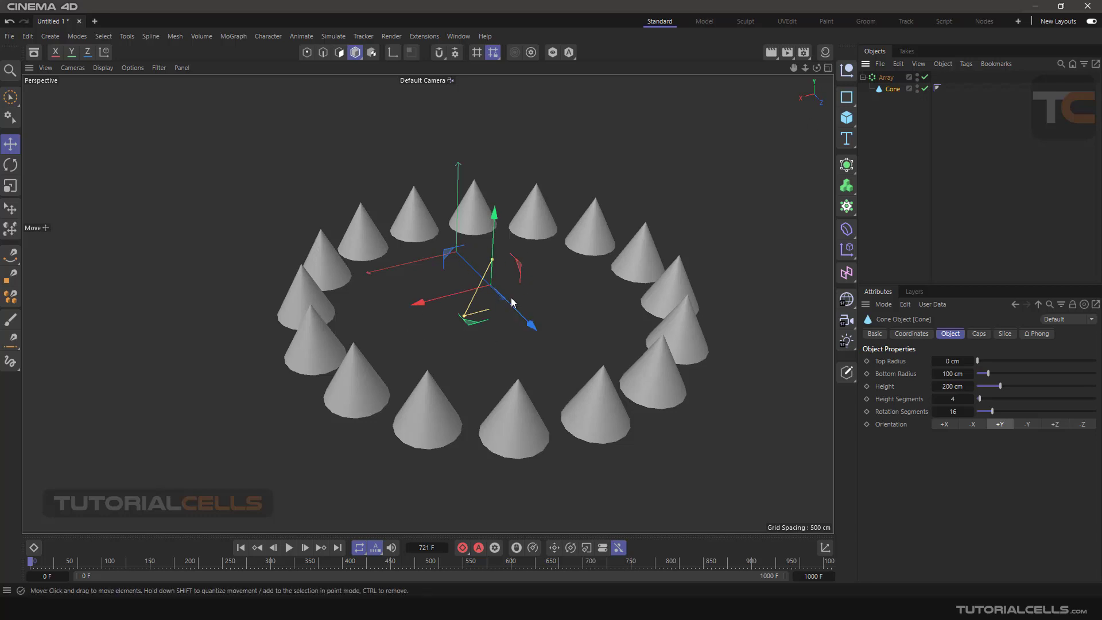
left_click_drag(512, 303, 500, 304)
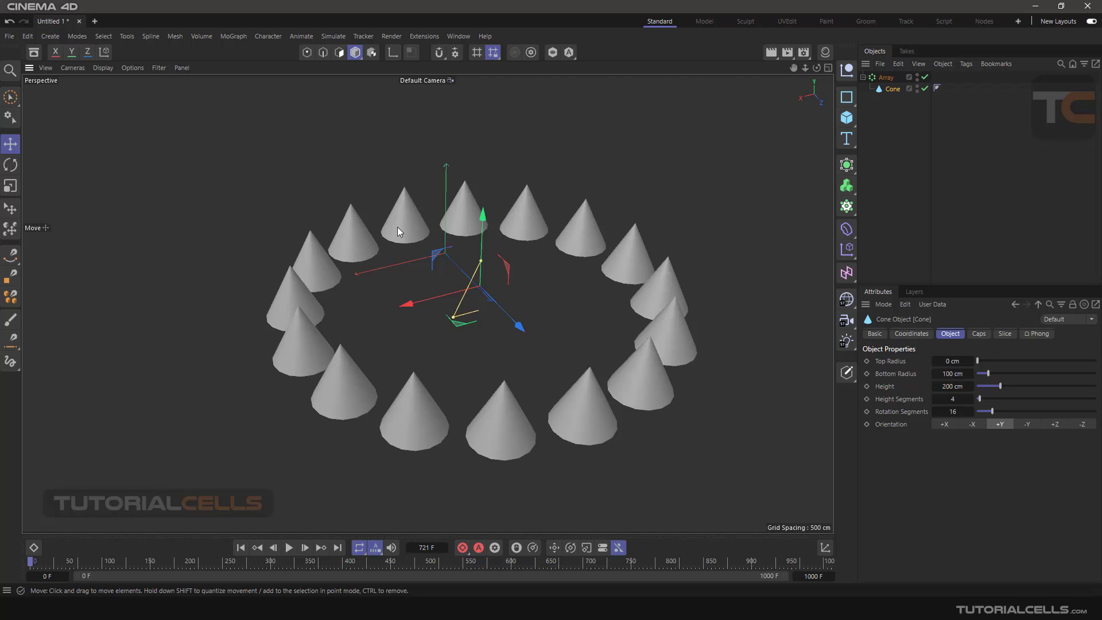
key("r")
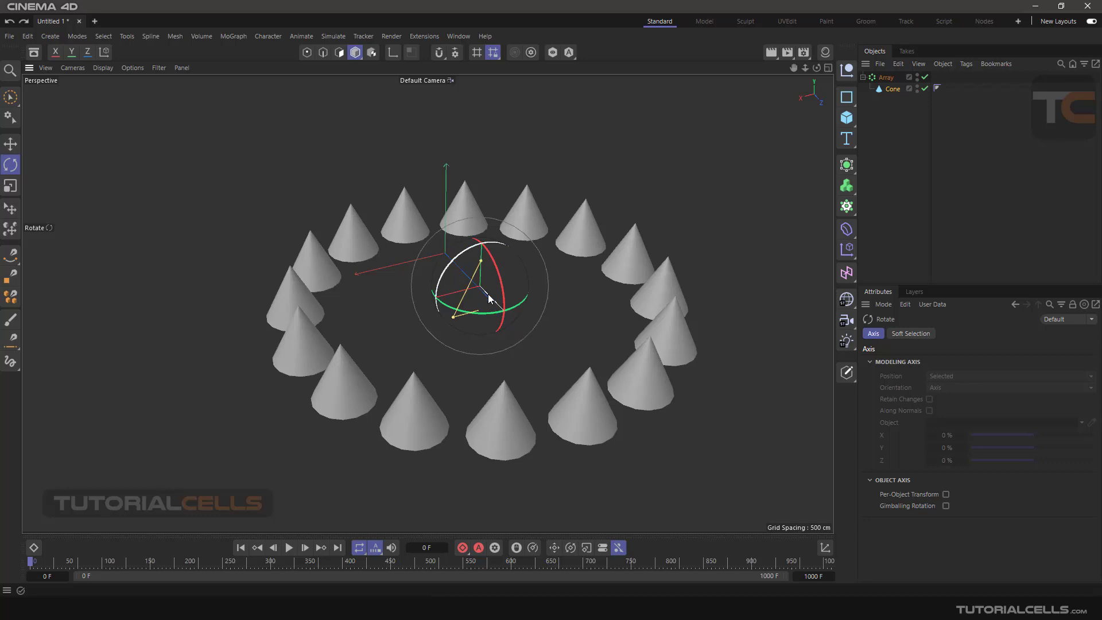
left_click(891, 91)
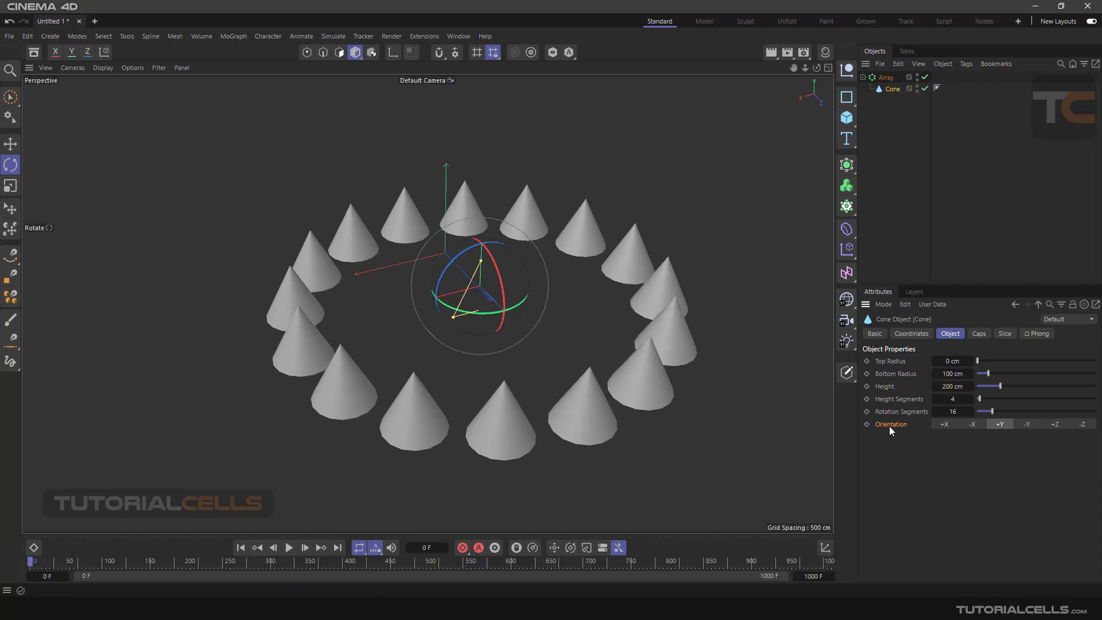
left_click(944, 424)
left_click(970, 424)
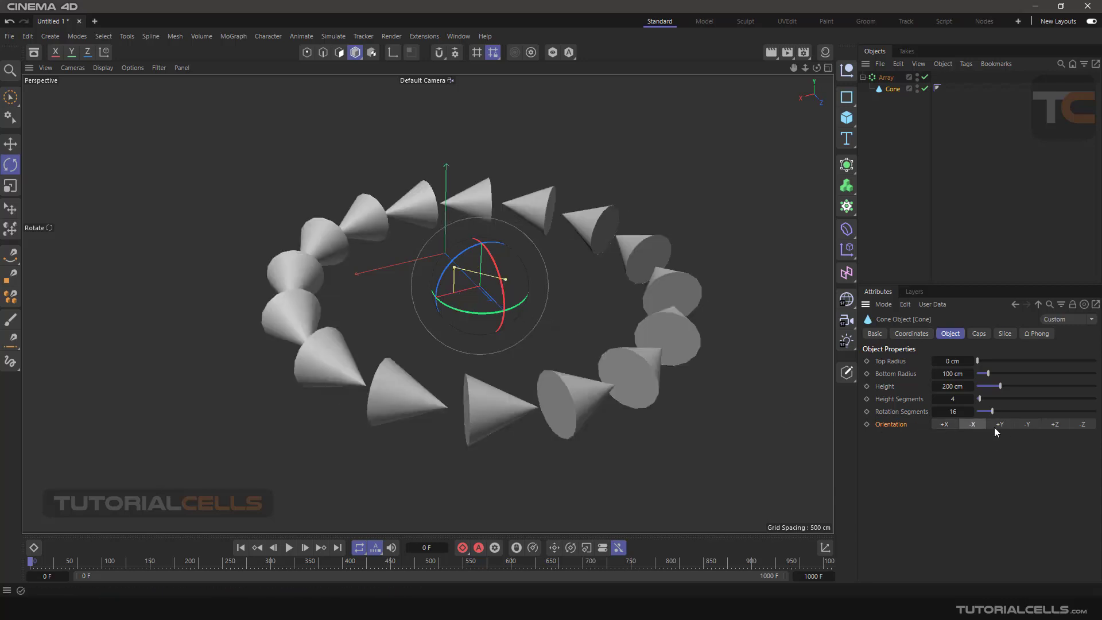
left_click(998, 425)
left_click(1027, 424)
left_click(1054, 424)
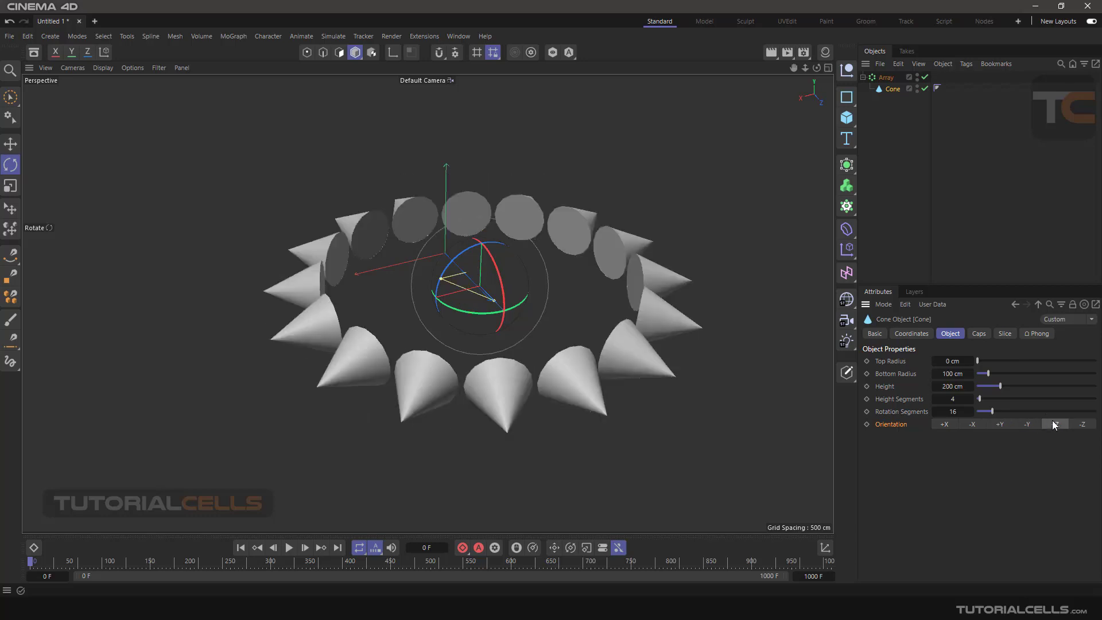
left_click(886, 79)
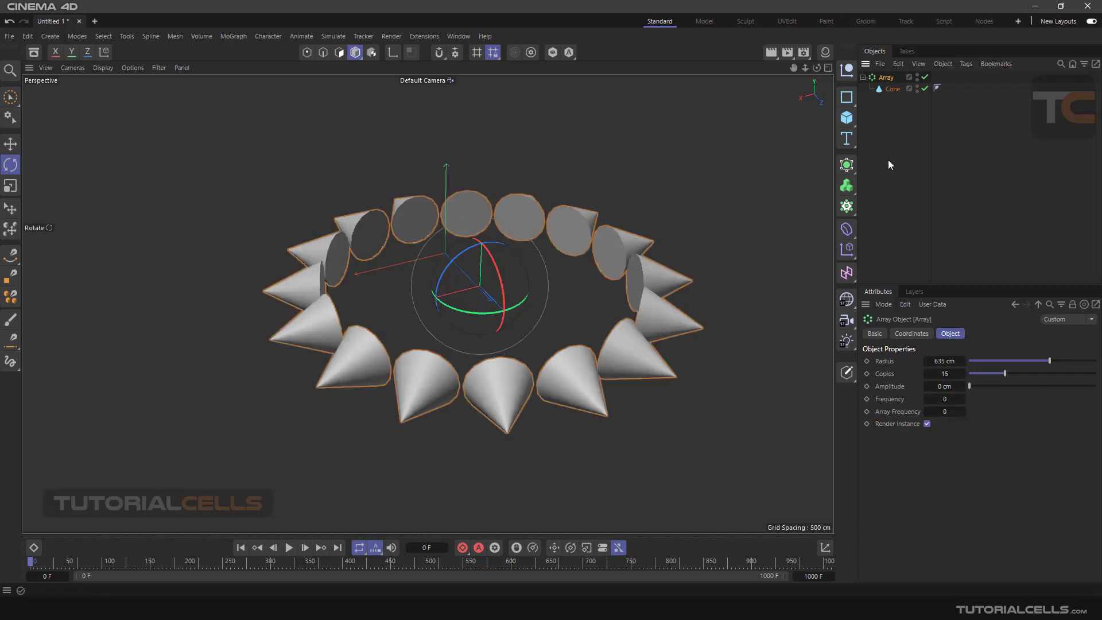
left_click(883, 91)
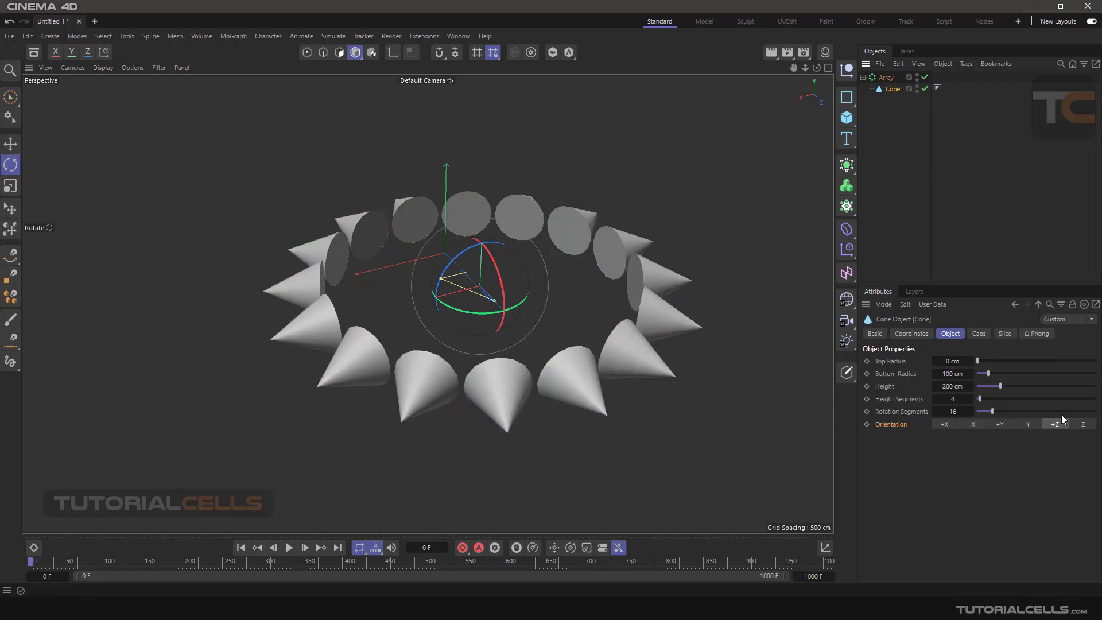
left_click(1083, 425)
left_click(1002, 424)
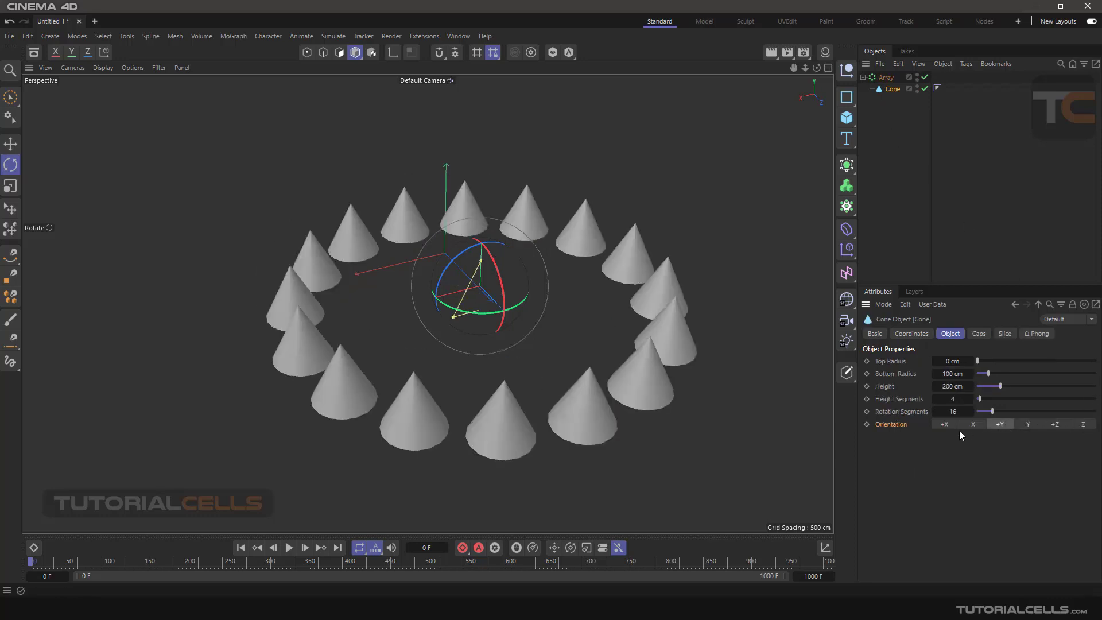
left_click_drag(517, 335, 516, 359, "alt")
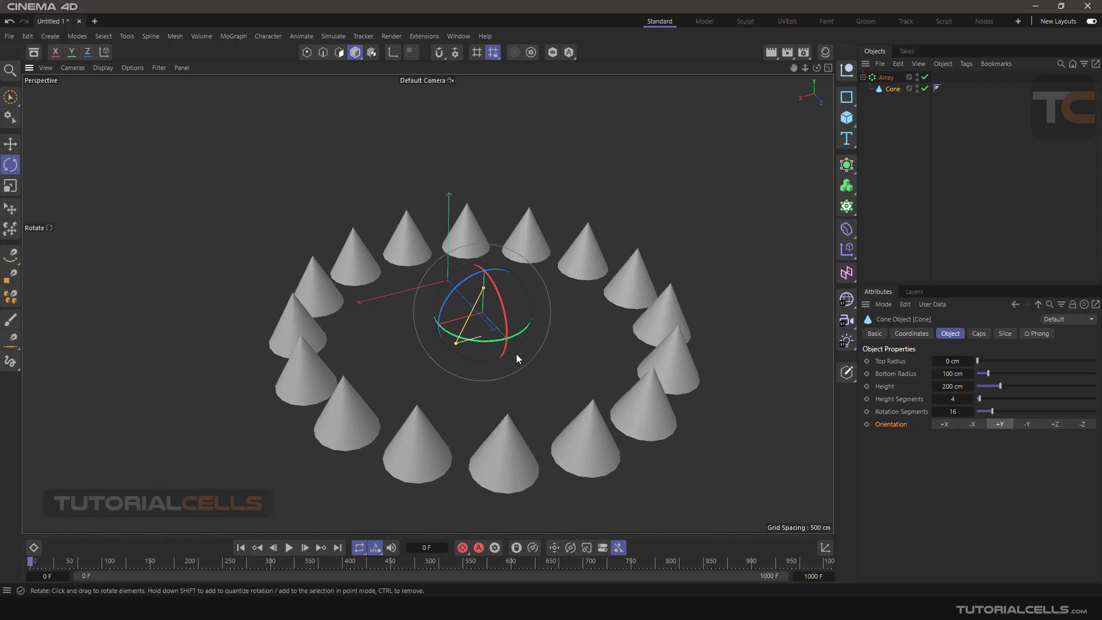
- Make the Cone an editable Polygon Object and toggle Enable Axis Modification
left_click_drag(515, 354, 522, 336, "alt")
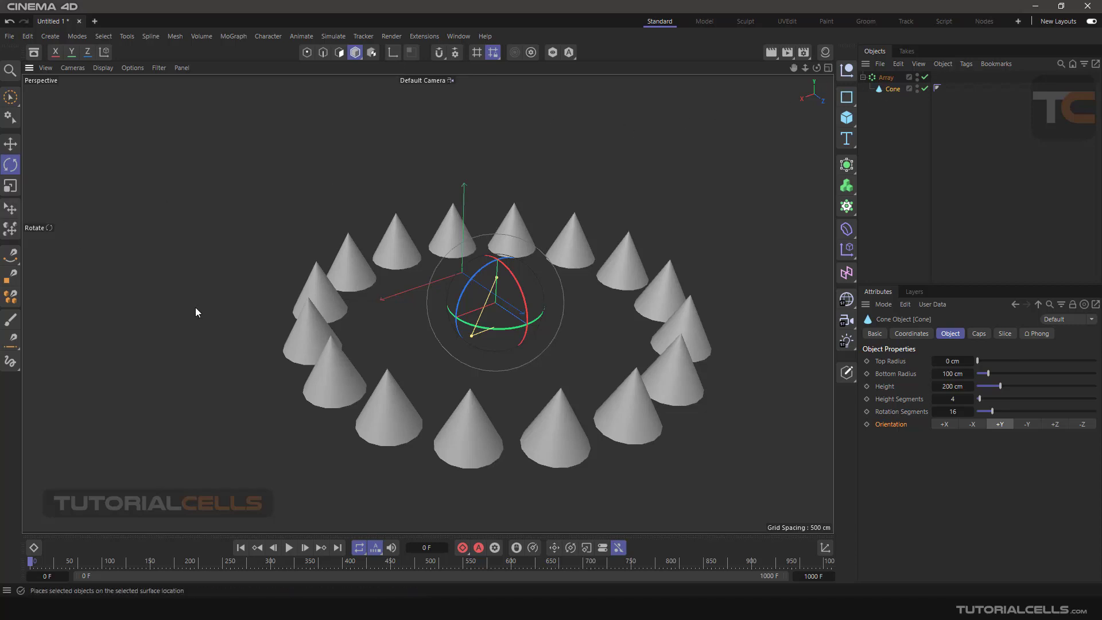
left_click(846, 373)
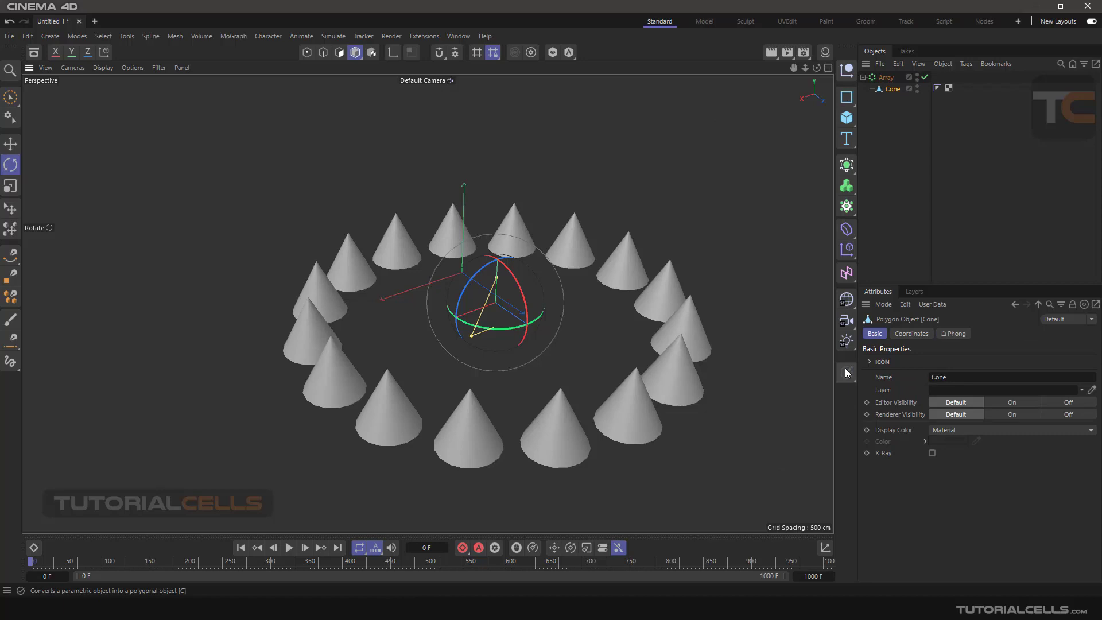
left_click(388, 54)
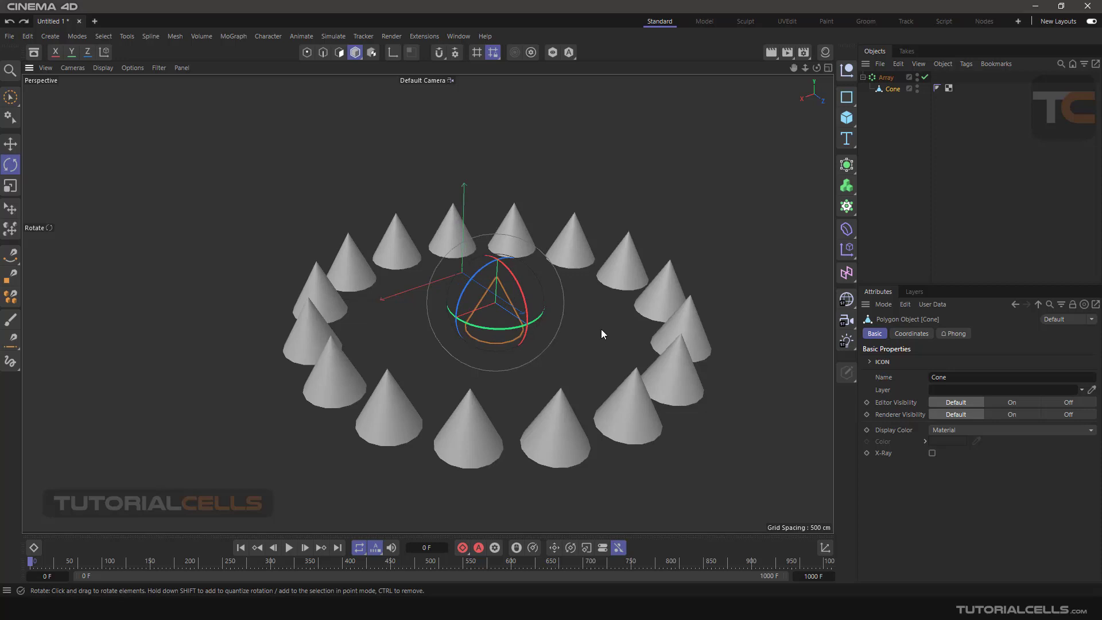
- Reselect the Cone, check its Coordinates and Phong tabs, and rotate its axis
left_click(879, 127)
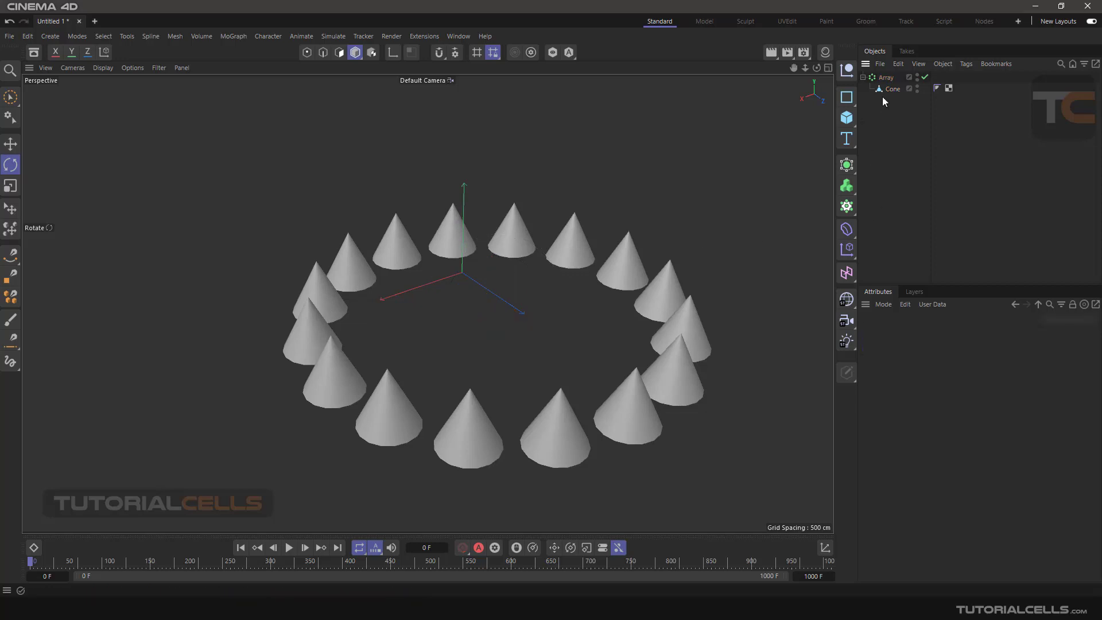
left_click(886, 90)
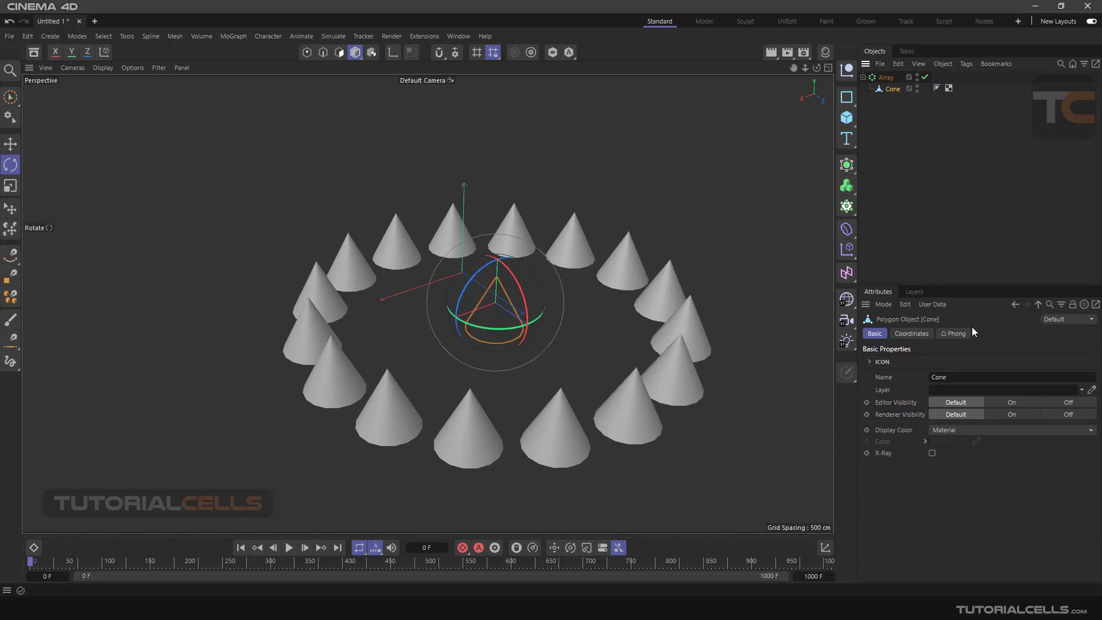
left_click(915, 334)
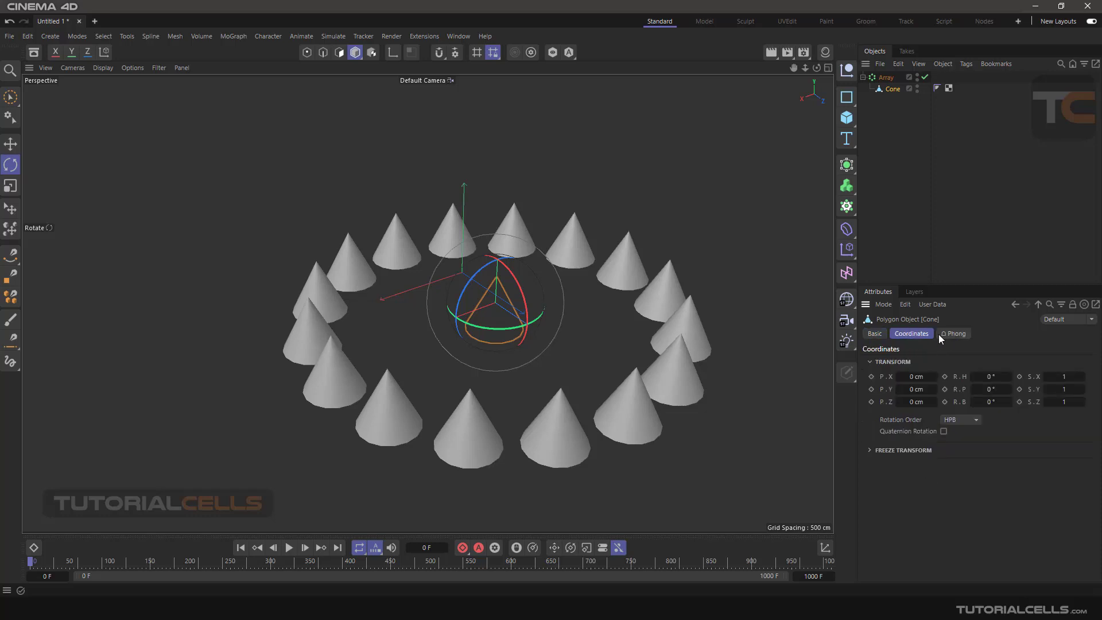
left_click(948, 335)
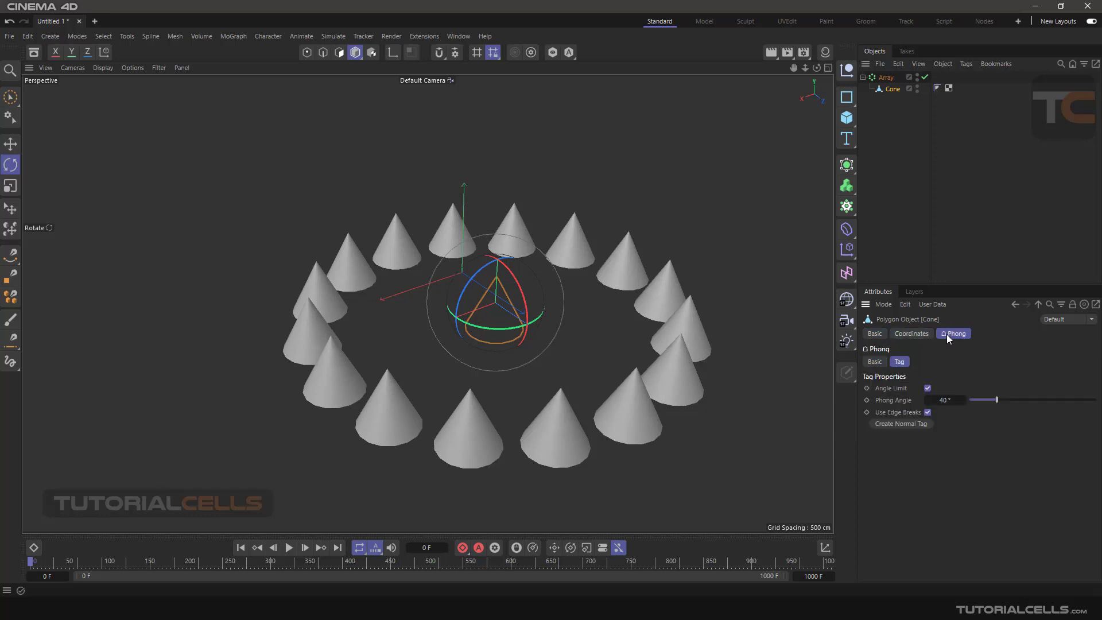
left_click(392, 55)
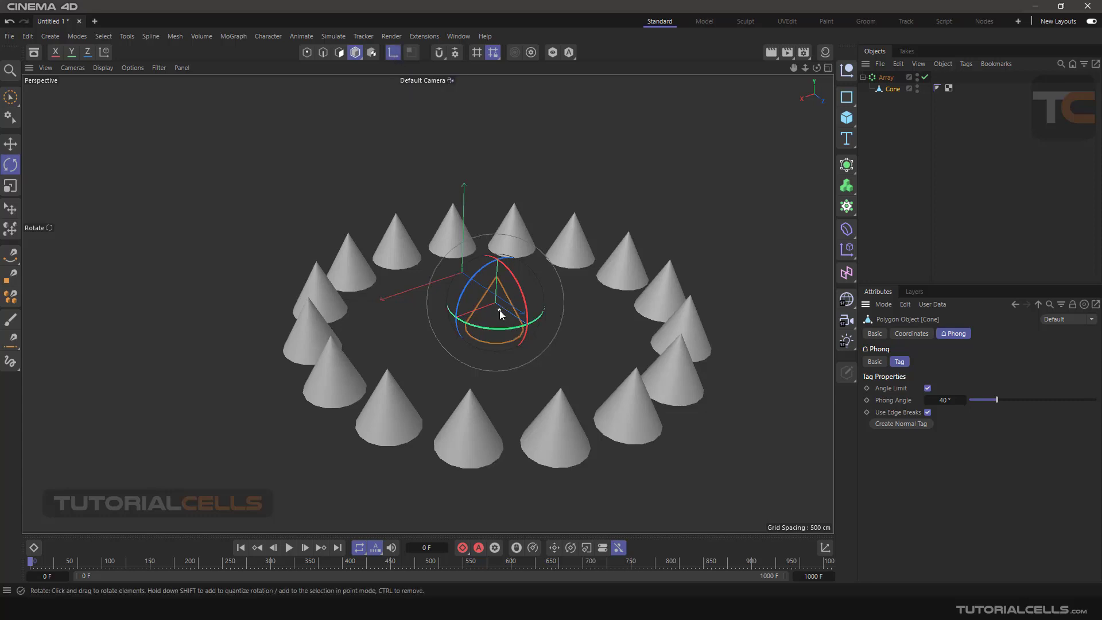
left_click_drag(491, 312, 451, 313)
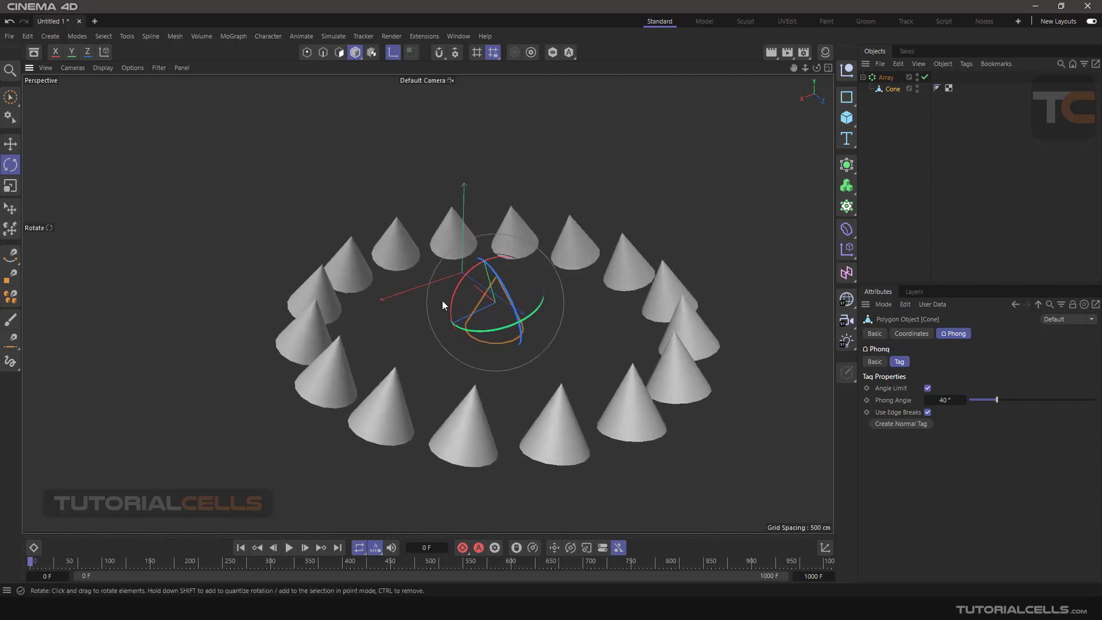